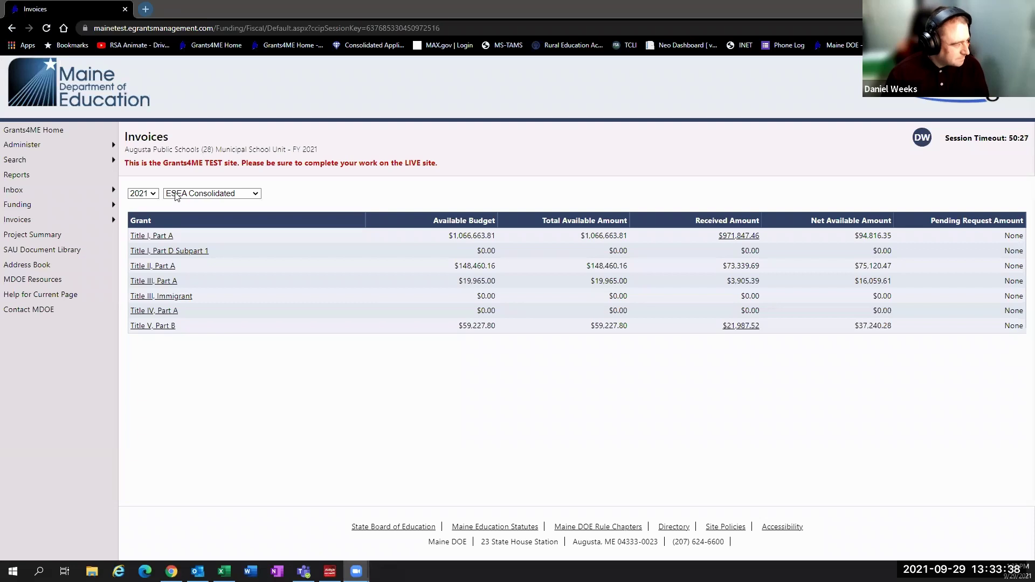
# Open the Invoices page for the school unit from the site navigation.
pyautogui.moveTo(224, 163); pyautogui.dragTo(168, 162)
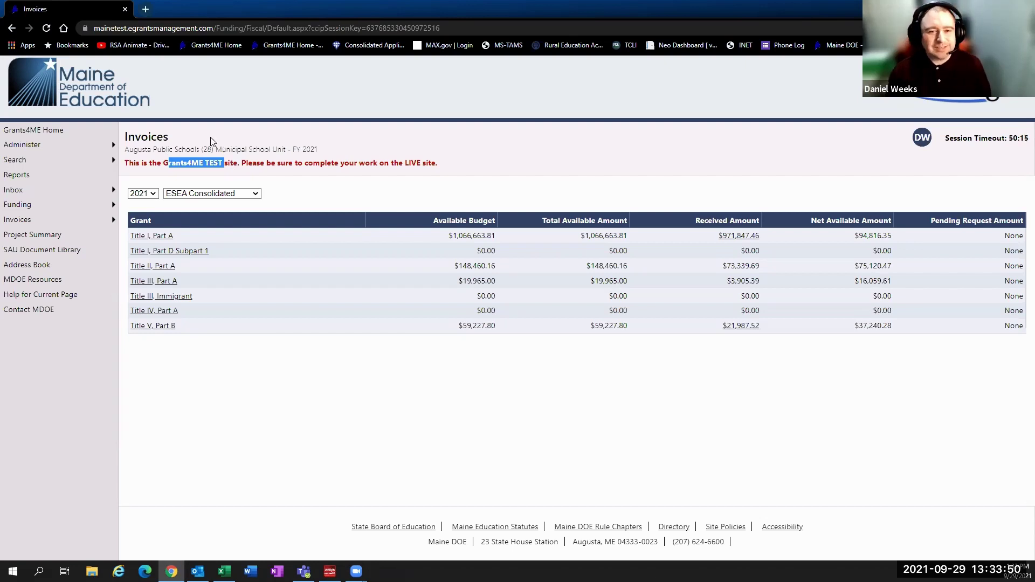
pyautogui.moveTo(59, 204)
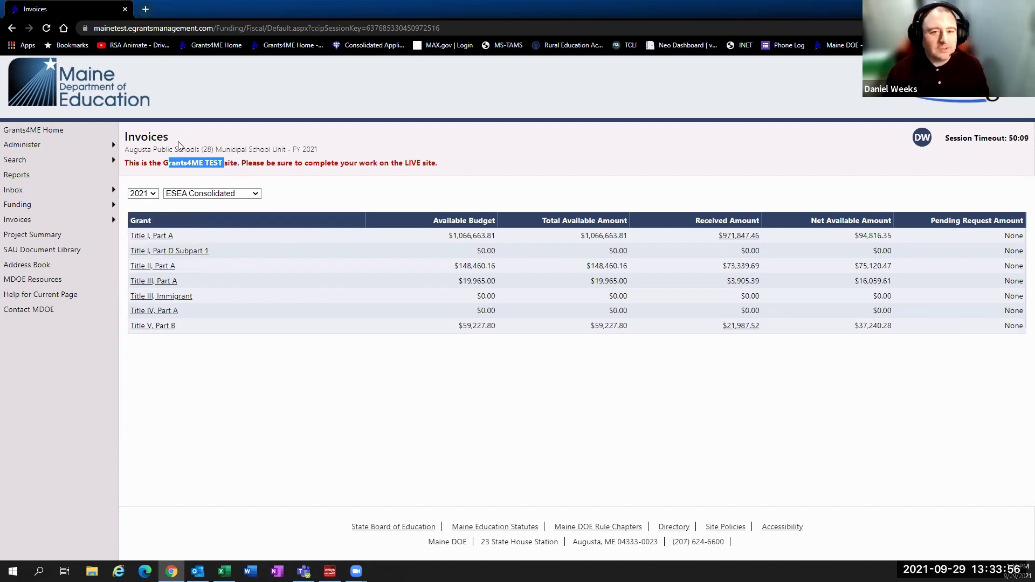
pyautogui.moveTo(81, 221)
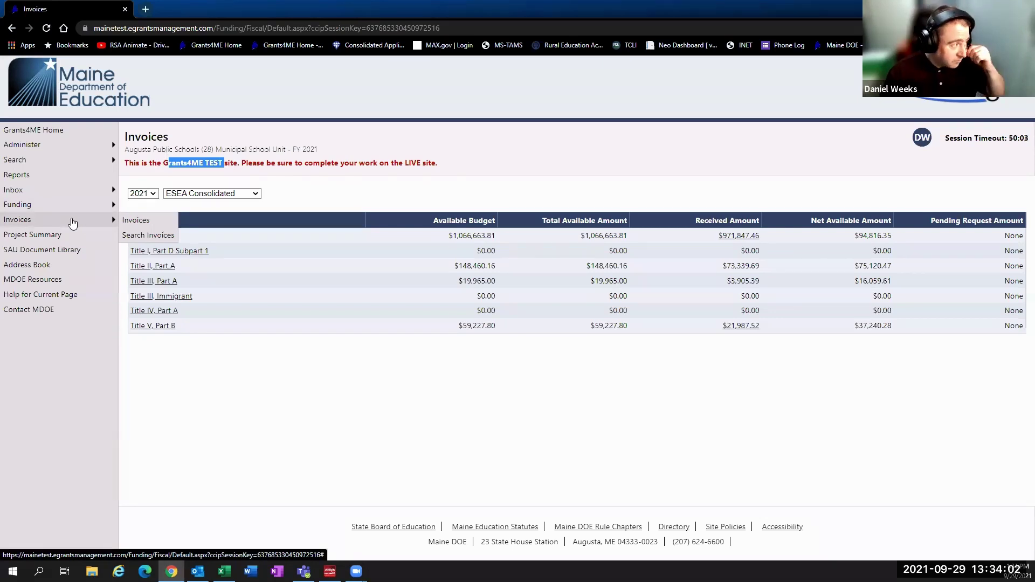
pyautogui.click(133, 224)
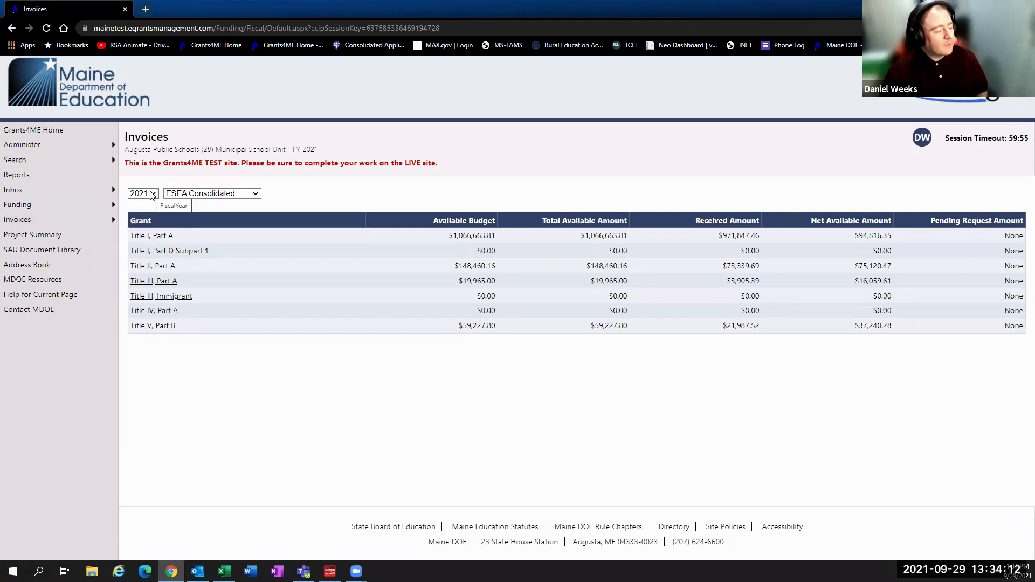
# View the ESEA Consolidated grants for fiscal year 2022 and return to fiscal year 2021.
pyautogui.click(152, 194)
pyautogui.click(152, 215)
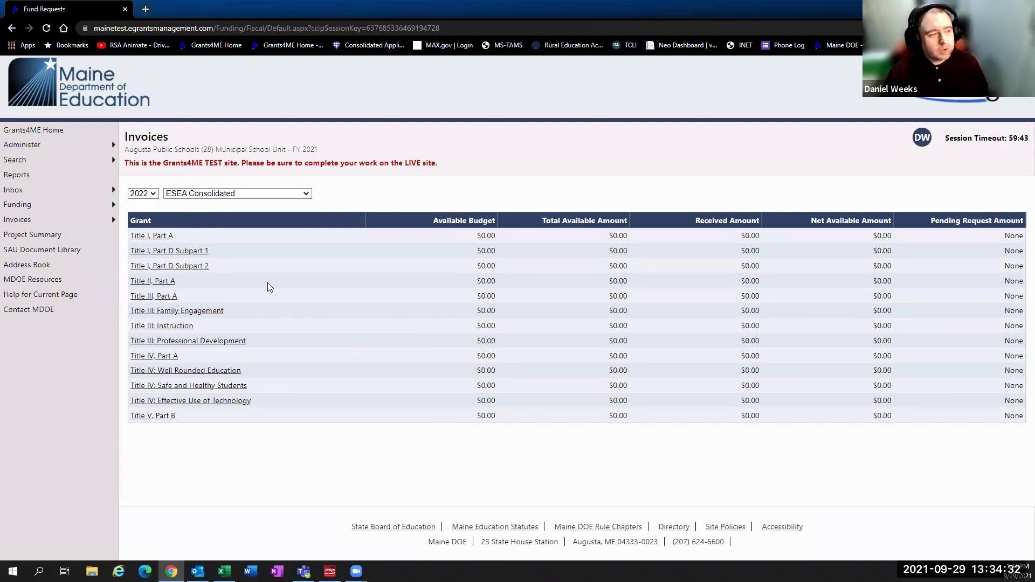
pyautogui.click(152, 196)
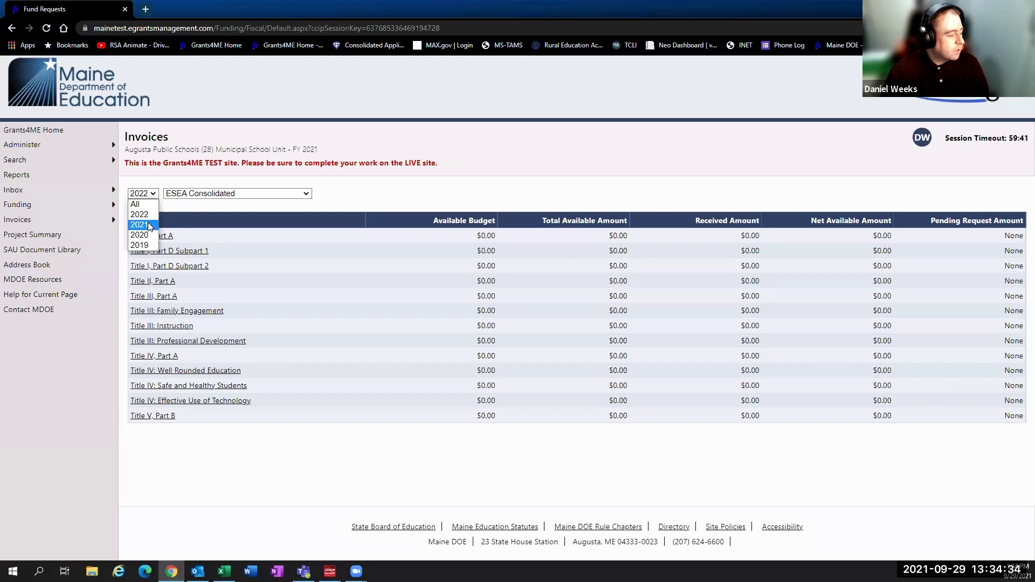
pyautogui.click(149, 222)
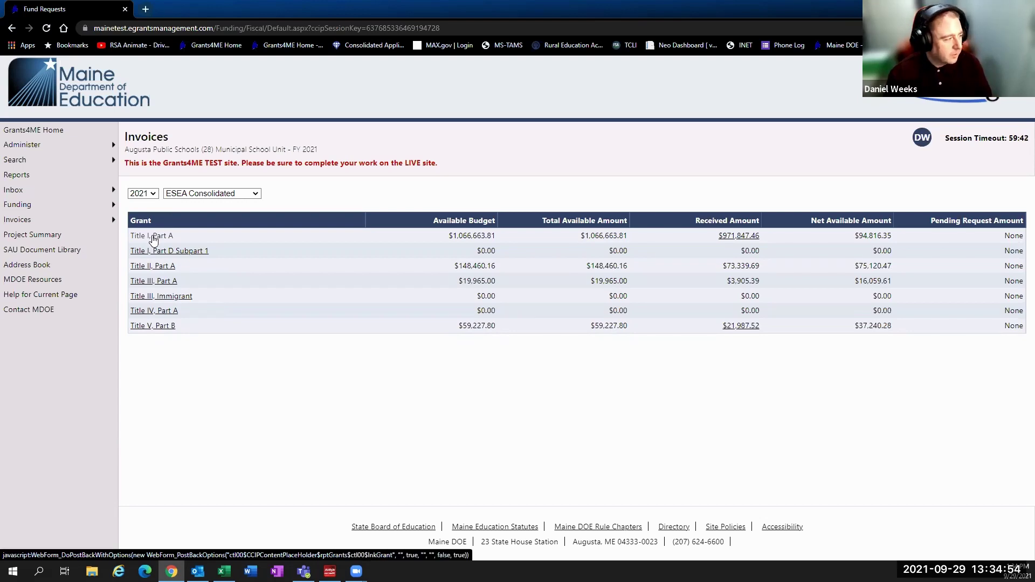
# Open the Title I, Part A project summary and check its initial approval and project end dates.
pyautogui.click(154, 237)
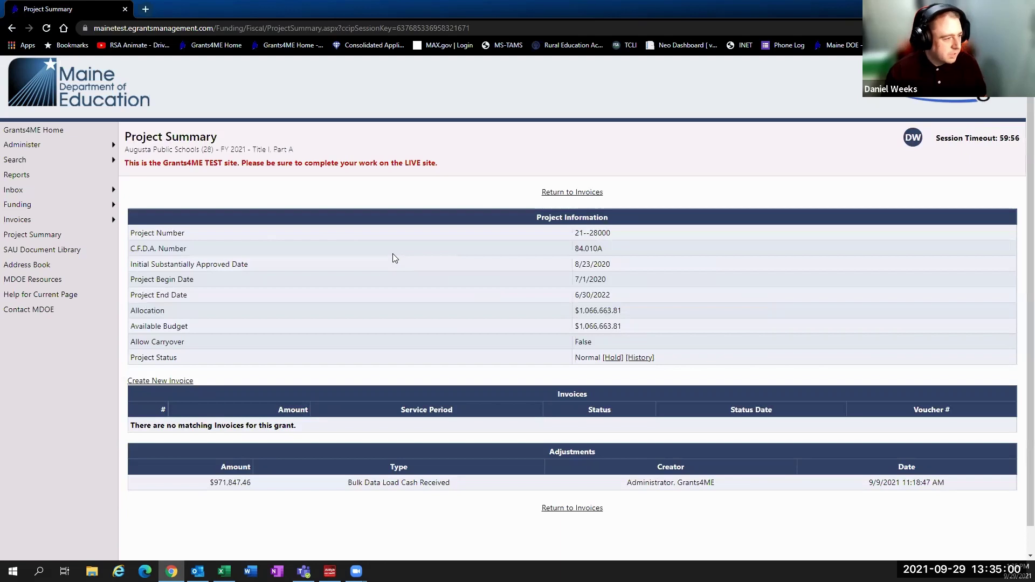
pyautogui.scroll(-1, 360, 284)
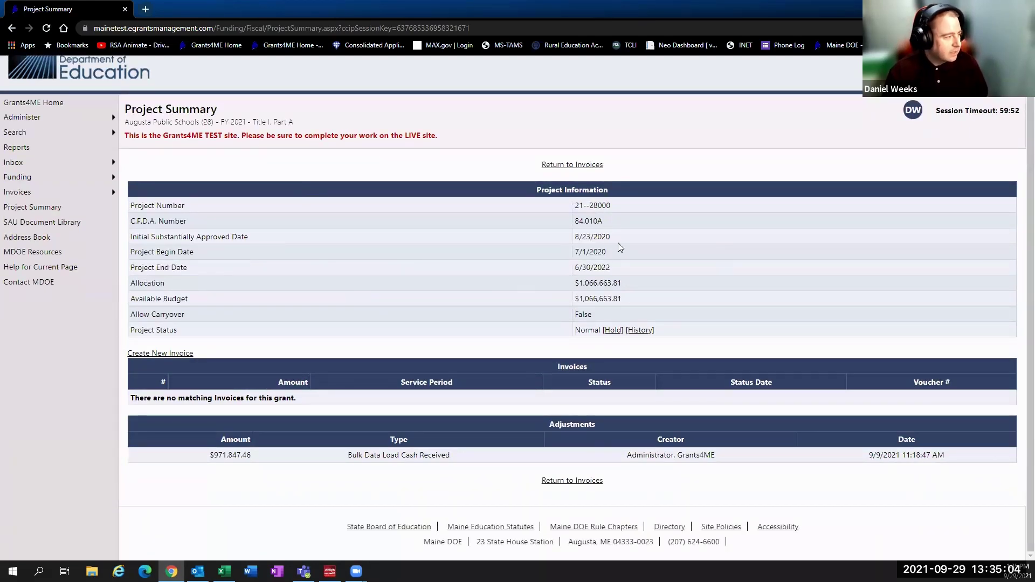
pyautogui.moveTo(618, 239); pyautogui.dragTo(575, 239)
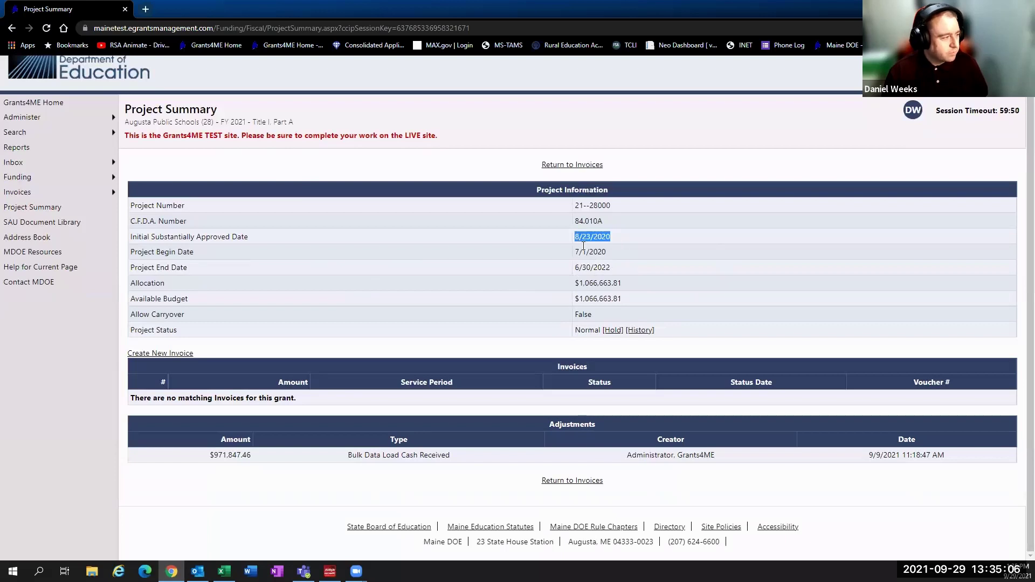
pyautogui.moveTo(614, 266); pyautogui.dragTo(579, 267)
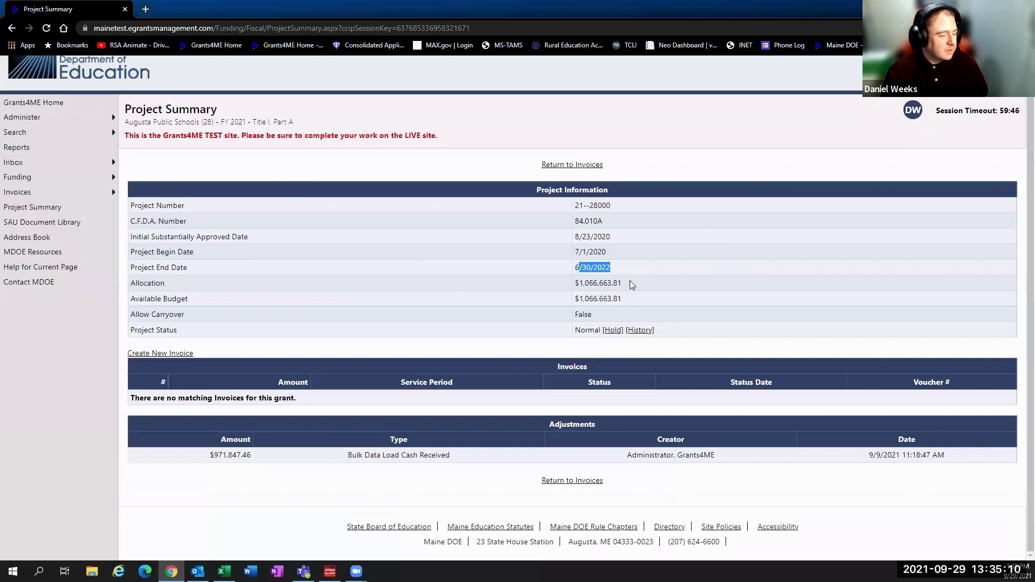
pyautogui.click(659, 287)
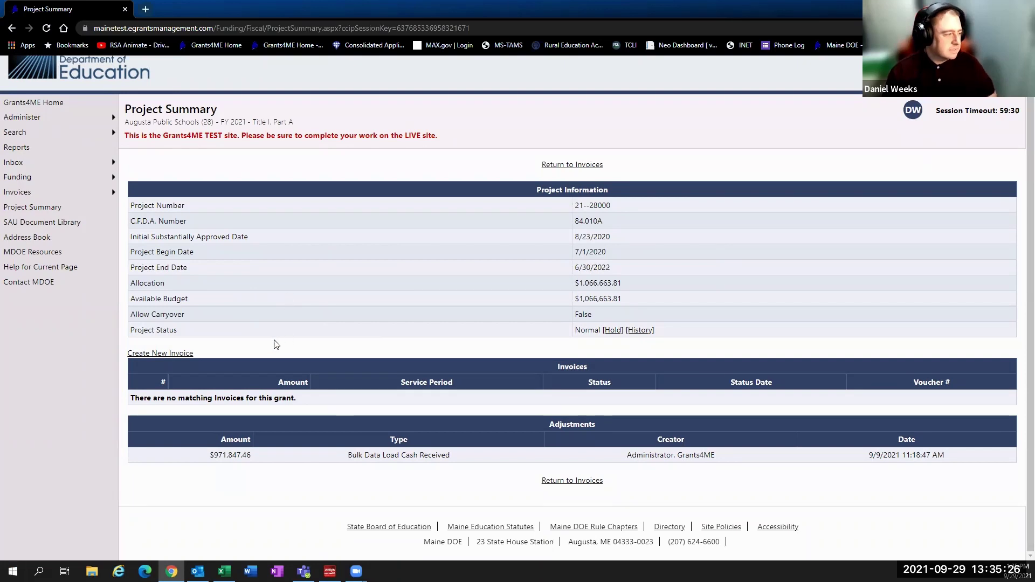
# Create a new draft invoice for Title I, Part A and open its Expenditures section.
pyautogui.click(151, 355)
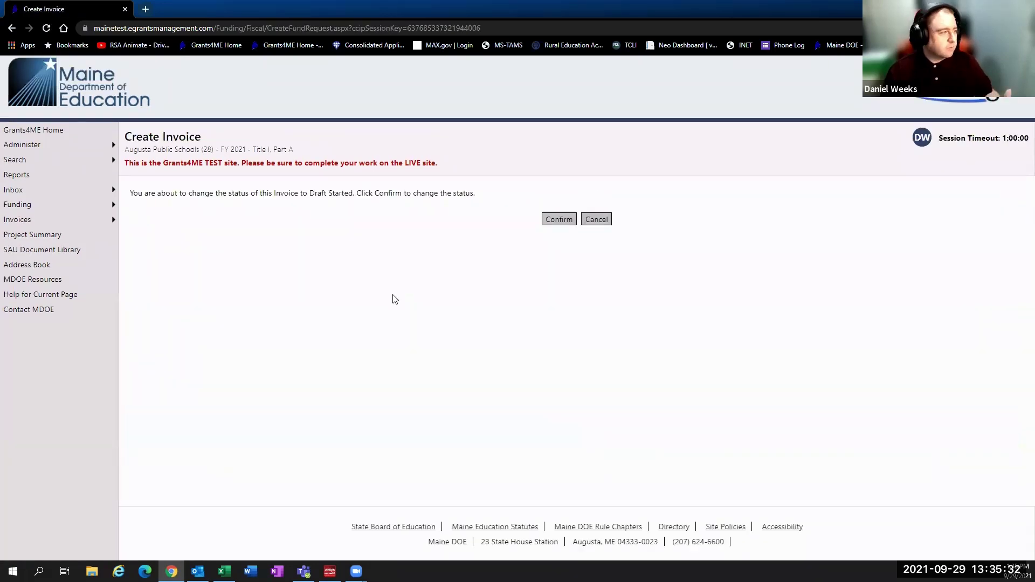
pyautogui.click(556, 218)
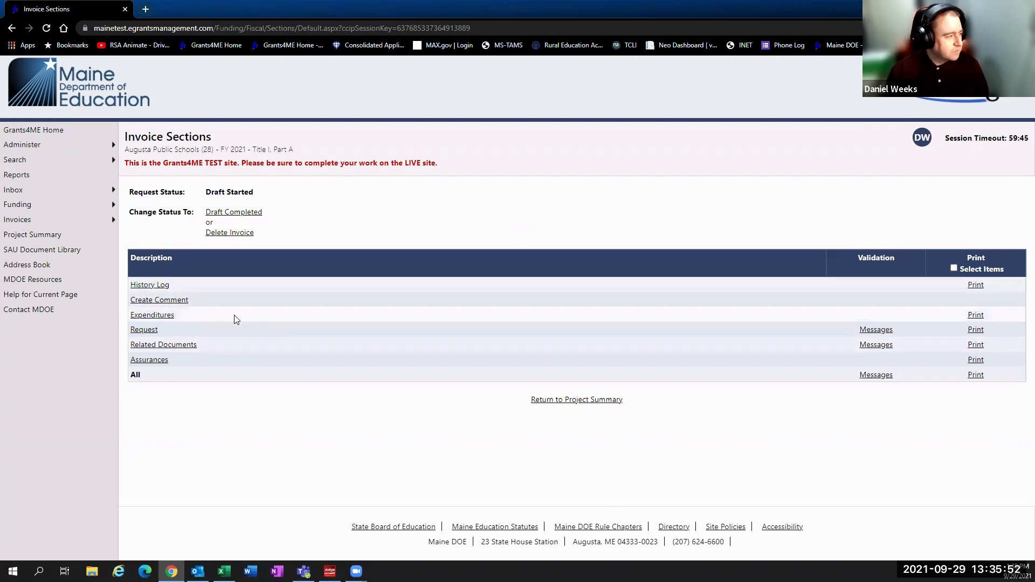
pyautogui.click(171, 318)
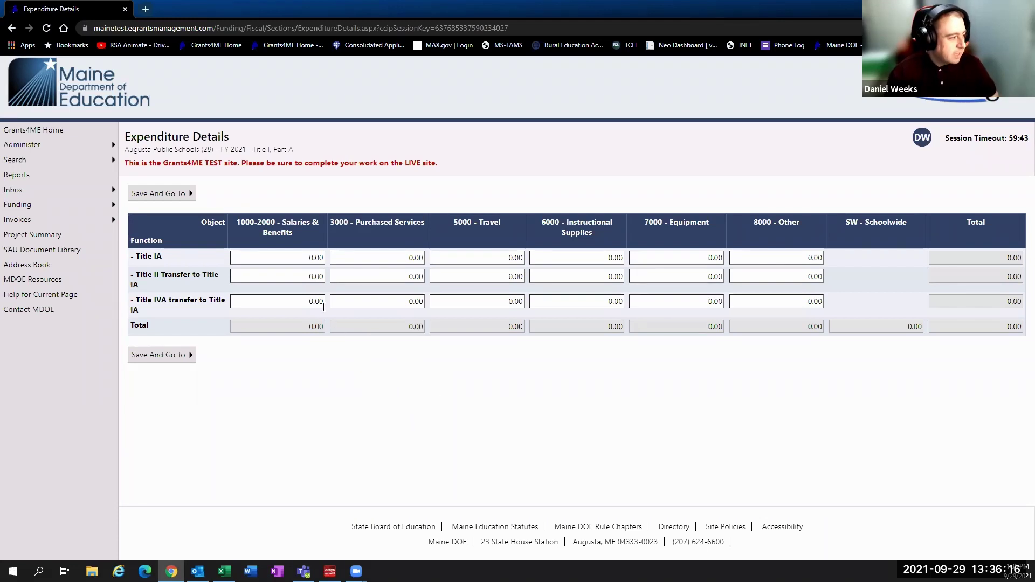
# Set the Title IA expenditure for Salaries & Benefits to 500,000.
pyautogui.moveTo(316, 258)
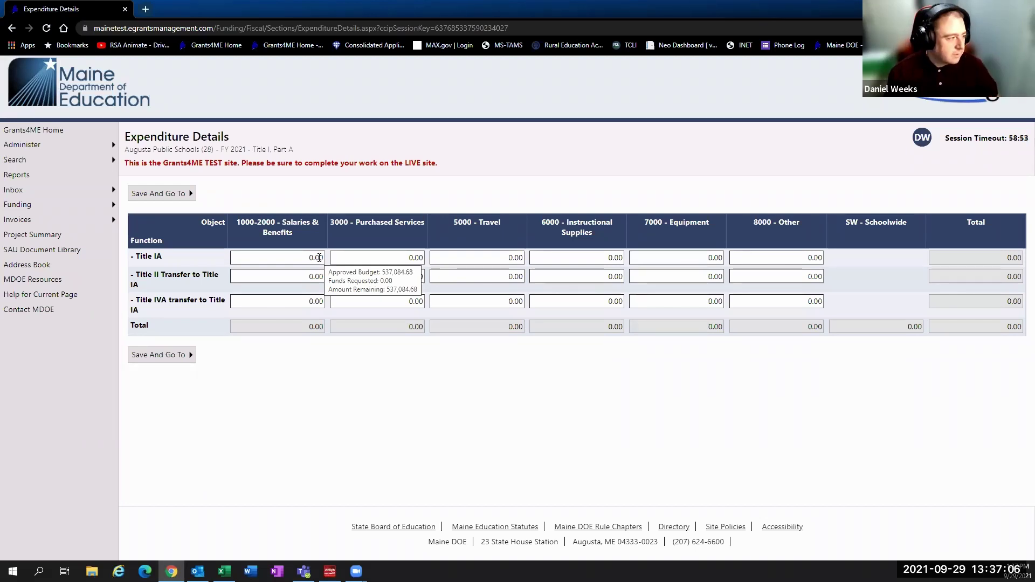
pyautogui.moveTo(308, 258); pyautogui.dragTo(339, 259)
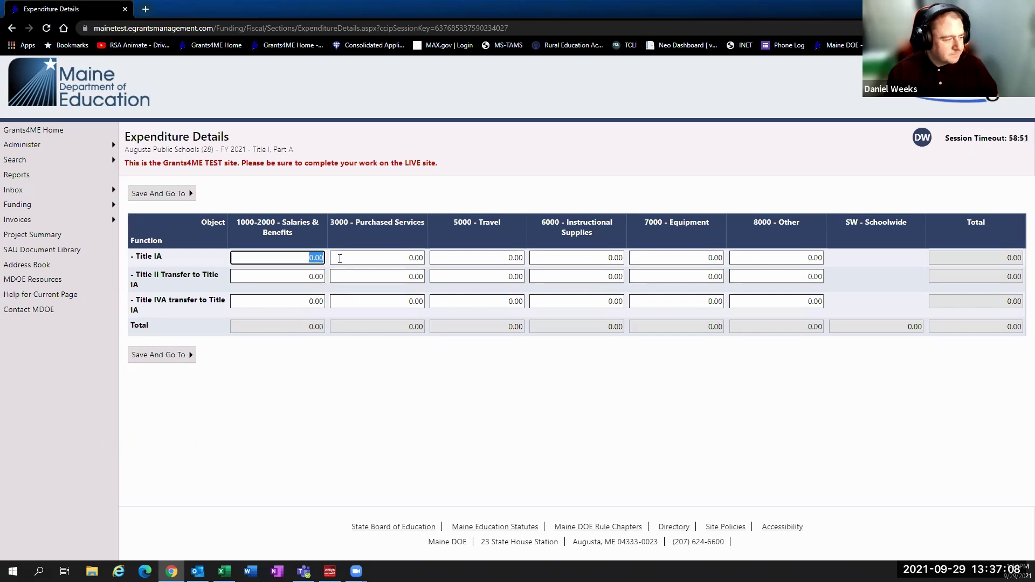
pyautogui.write('5')
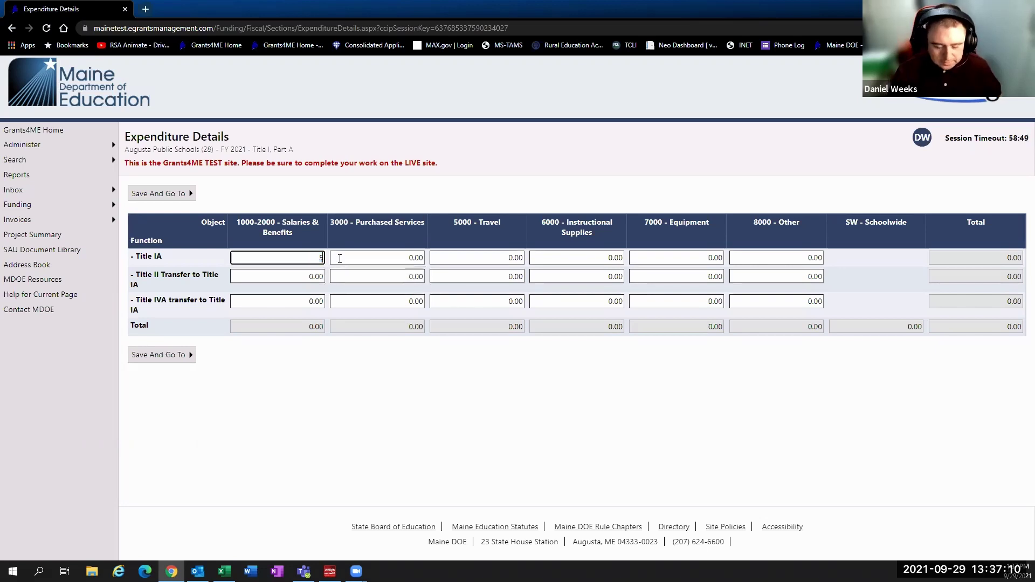
pyautogui.write('00000')
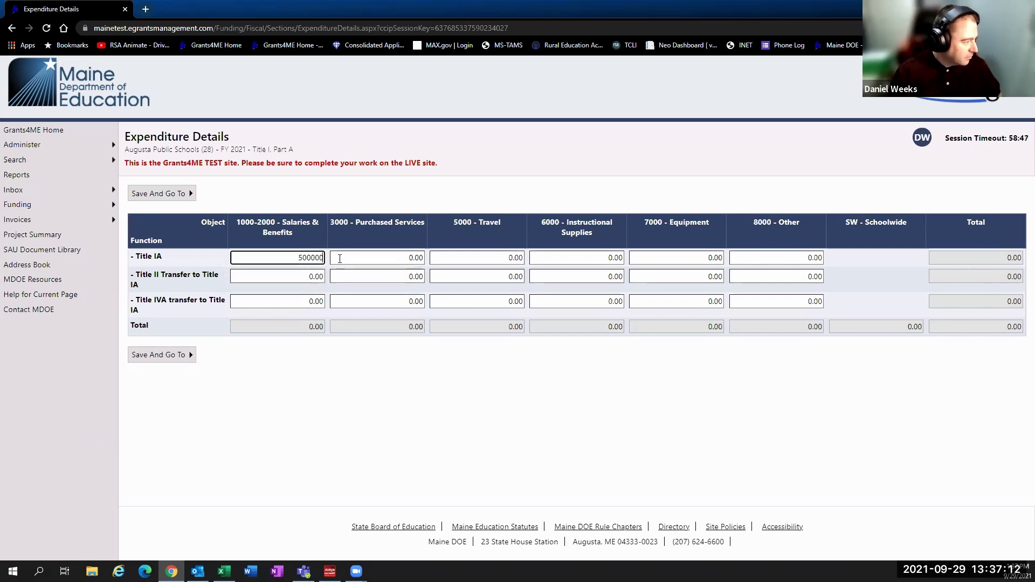
pyautogui.click(339, 265)
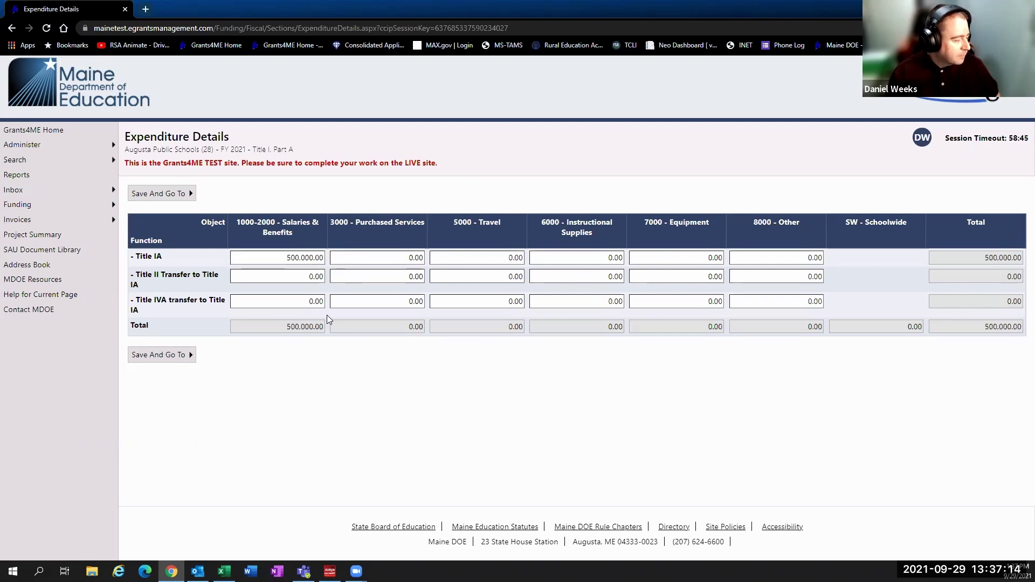
# Set the Title IA expenditures to 50 for Purchased Services and 200 for Travel.
pyautogui.moveTo(411, 260)
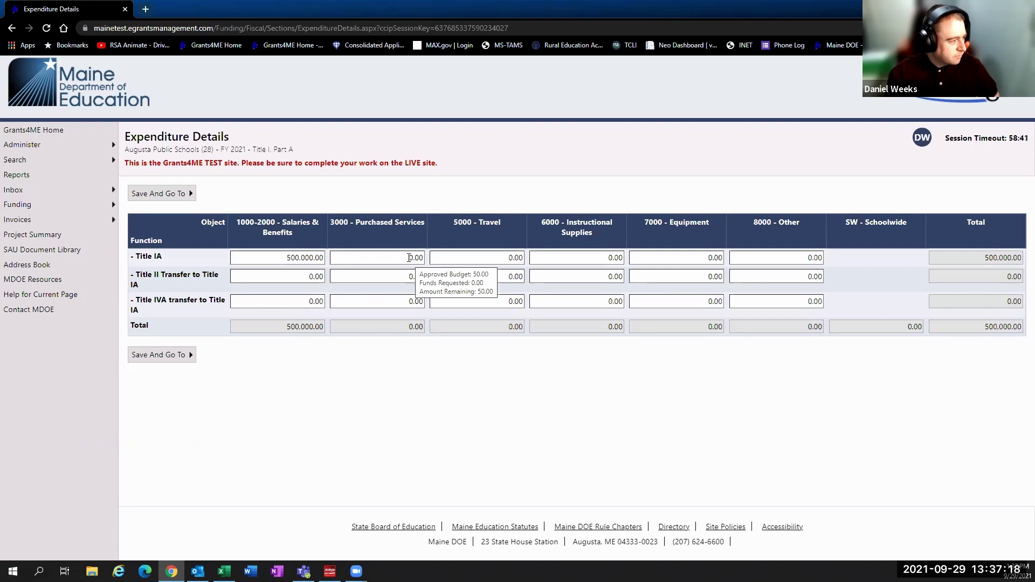
pyautogui.click(414, 260)
pyautogui.write('50')
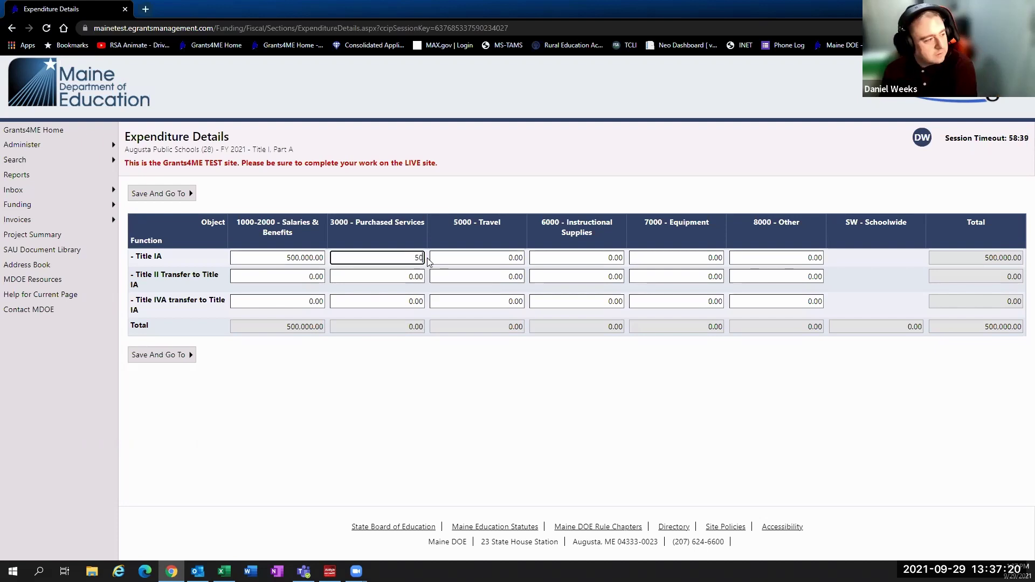
pyautogui.click(467, 257)
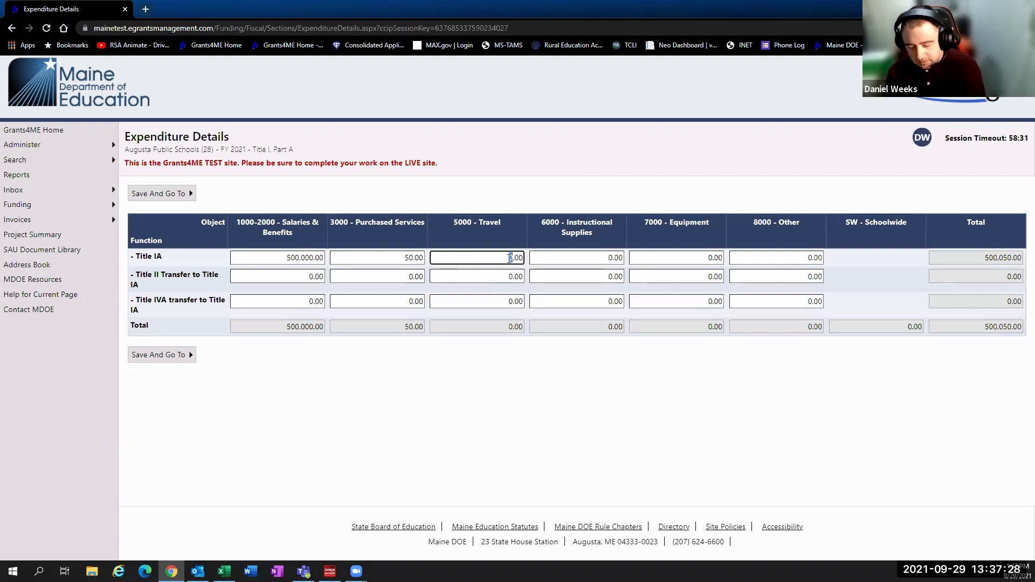
pyautogui.write('200')
# Set the Title IA expenditures to 6,000 for Instructional Supplies and 300 for Other.
pyautogui.click(567, 261)
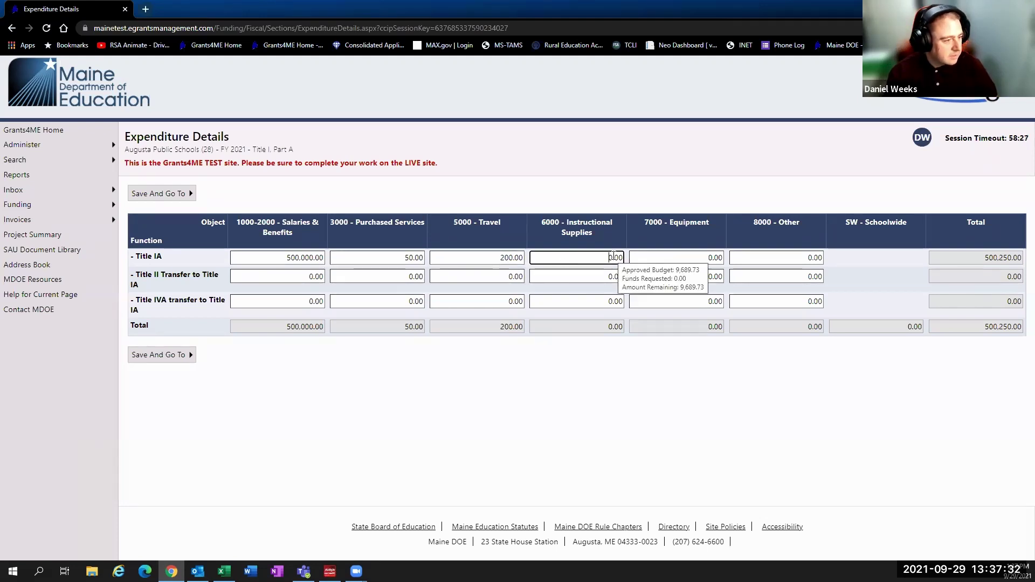
pyautogui.moveTo(614, 256); pyautogui.dragTo(596, 256)
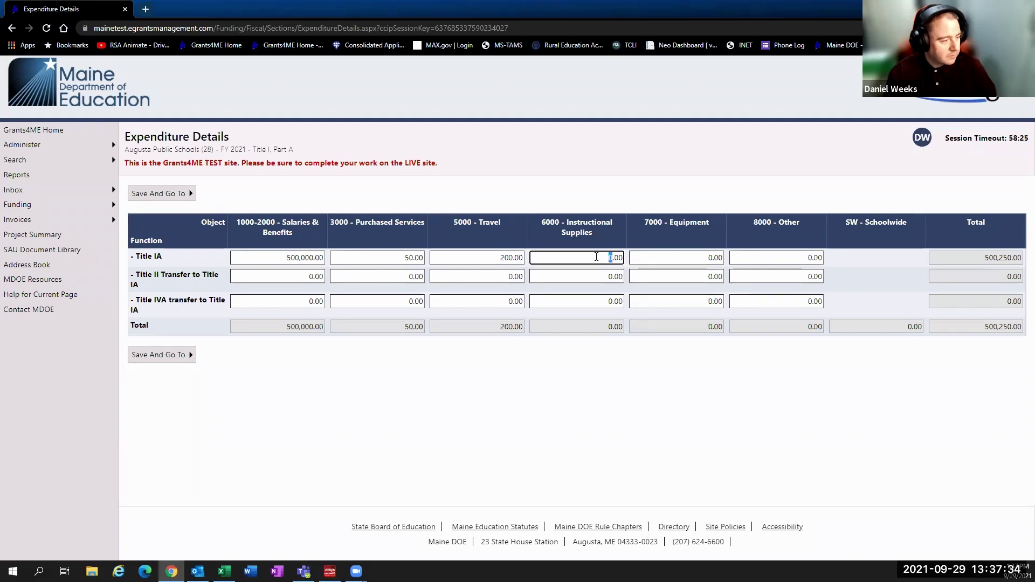
pyautogui.write('6000')
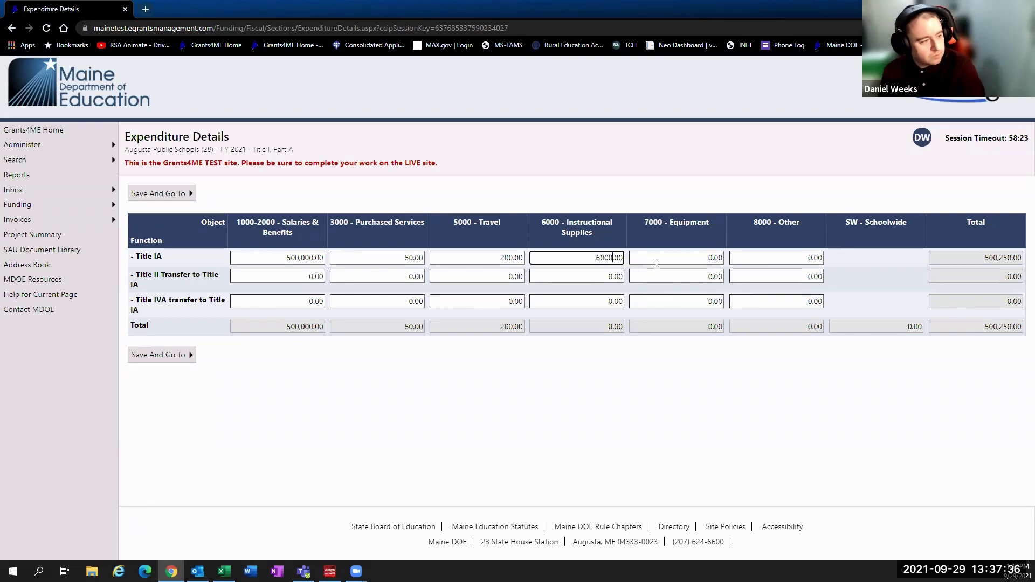
pyautogui.click(661, 260)
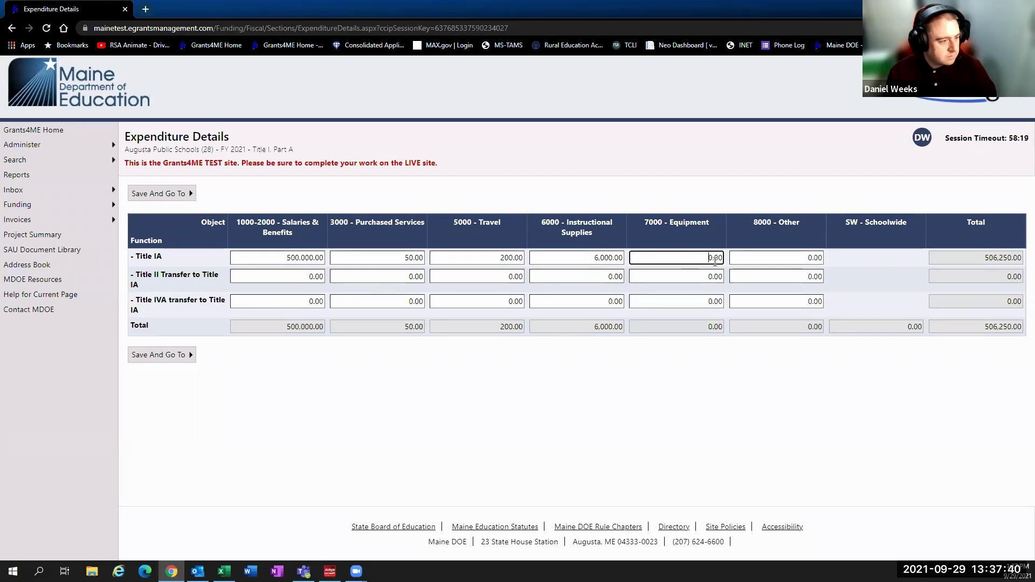
pyautogui.click(813, 258)
pyautogui.write('300')
pyautogui.click(693, 313)
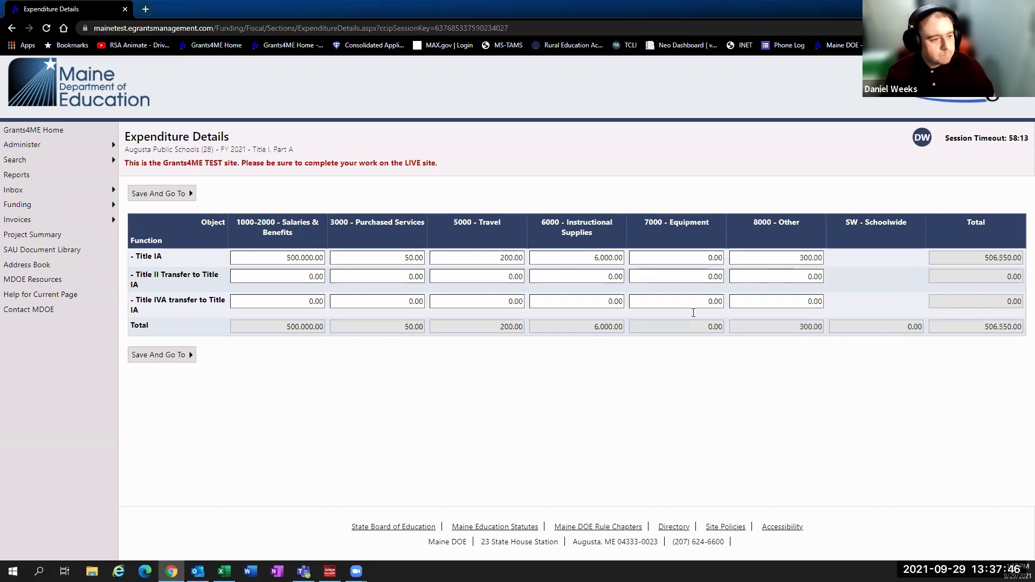
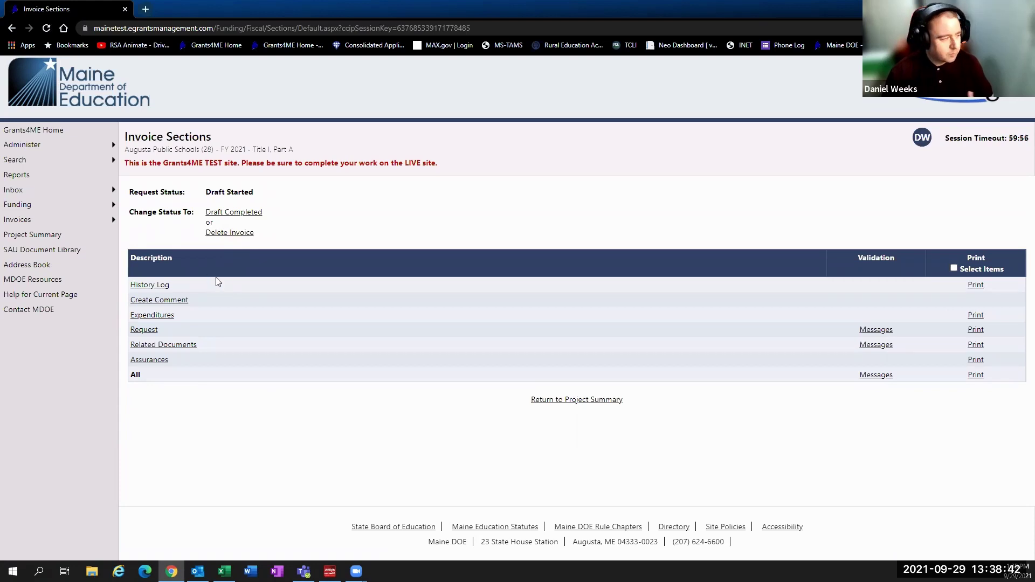
# Open the invoice's Request section and enter 08/31/2021 as the service period's begin date.
pyautogui.click(147, 333)
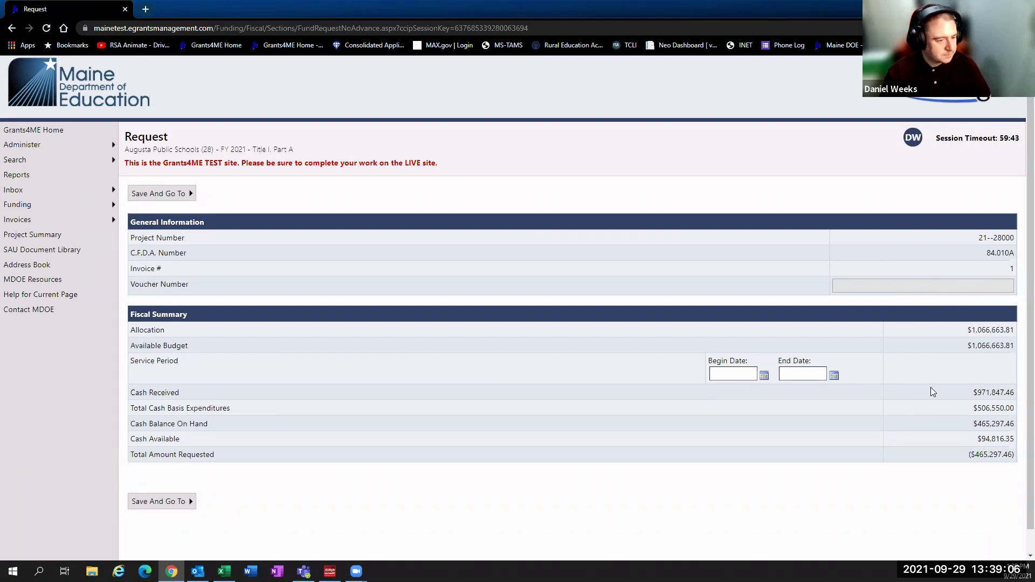
pyautogui.scroll(-1, 932, 377)
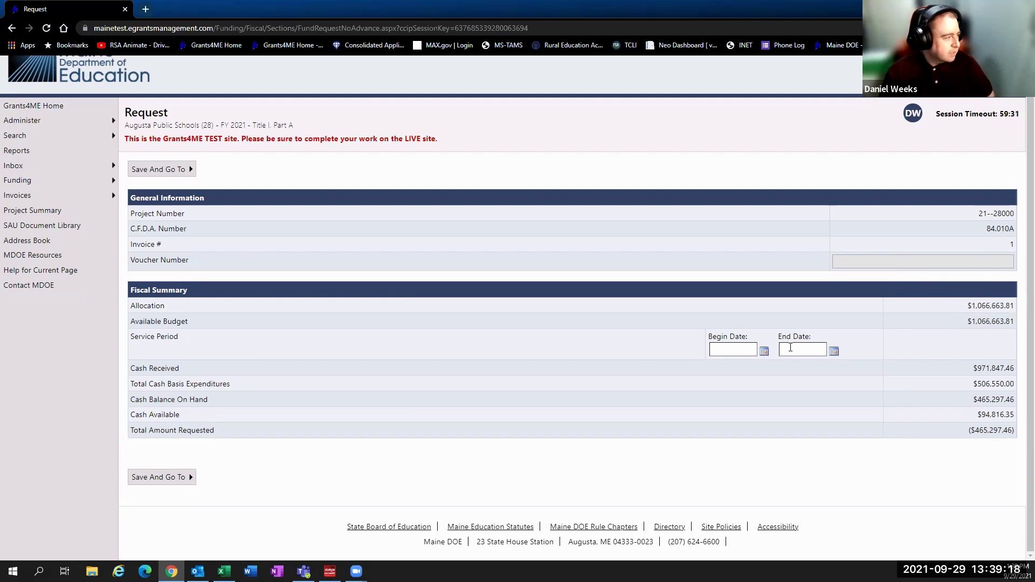
pyautogui.click(745, 348)
pyautogui.click(789, 350)
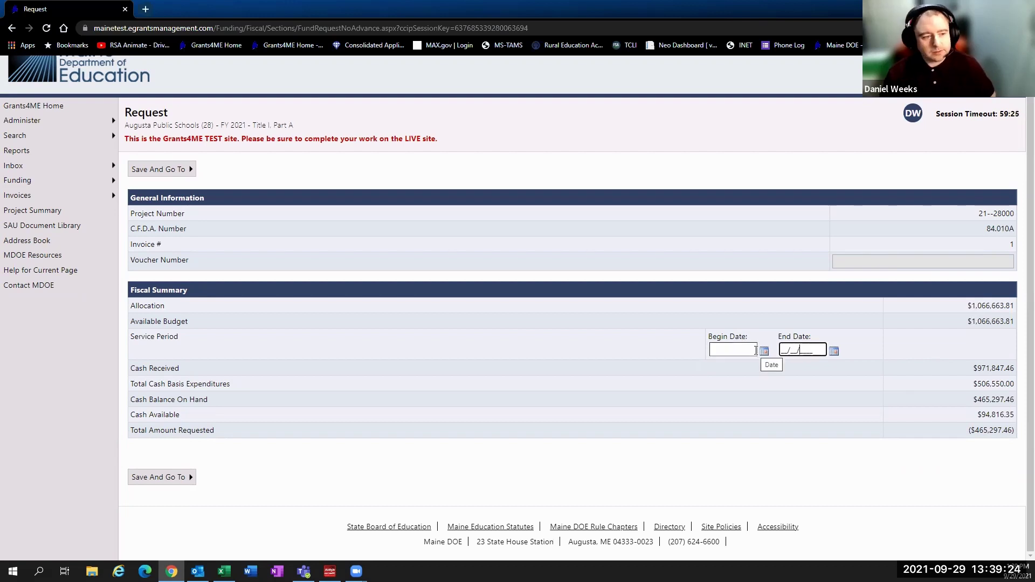
pyautogui.click(725, 350)
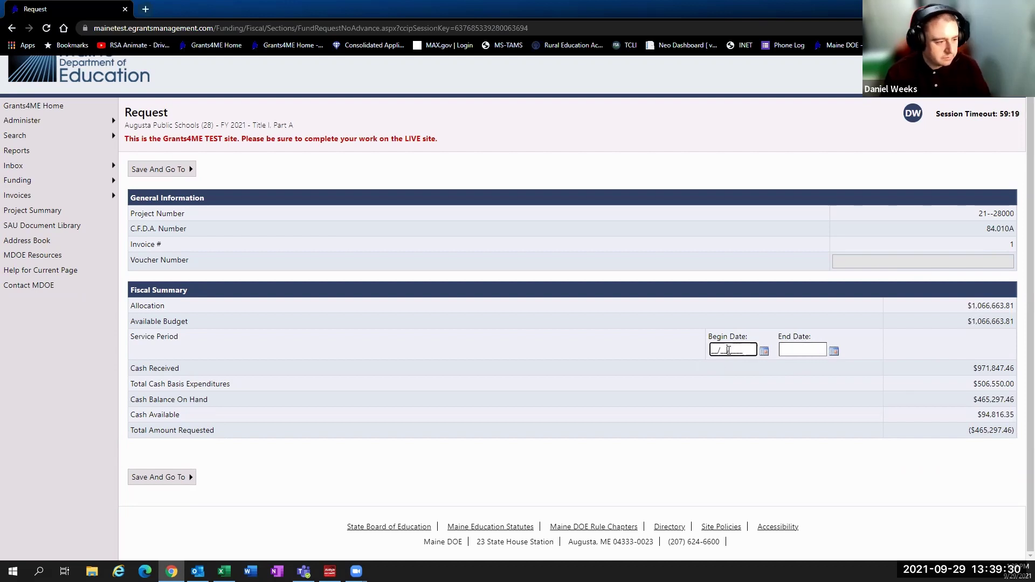
pyautogui.write('08/')
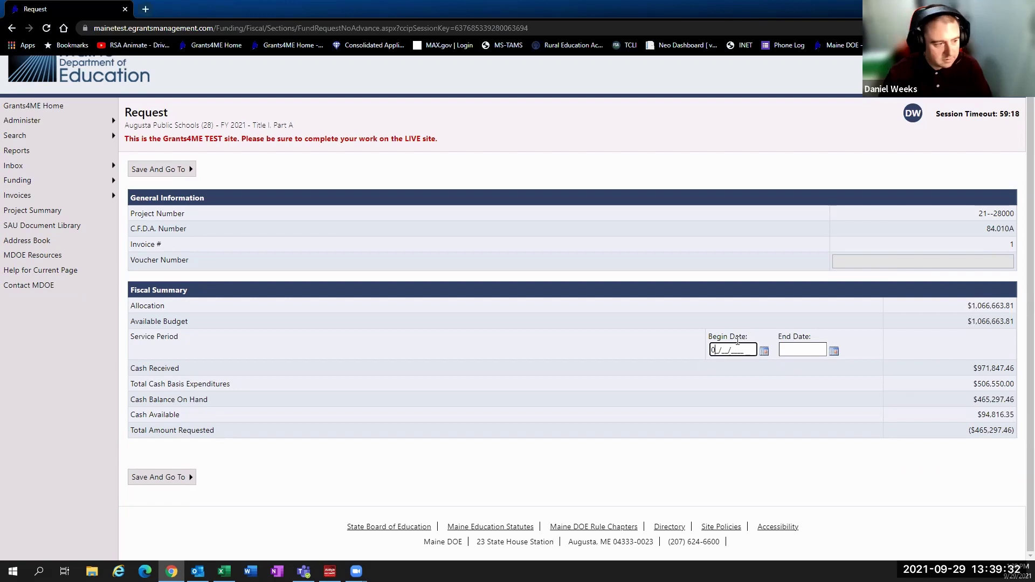
pyautogui.write('3')
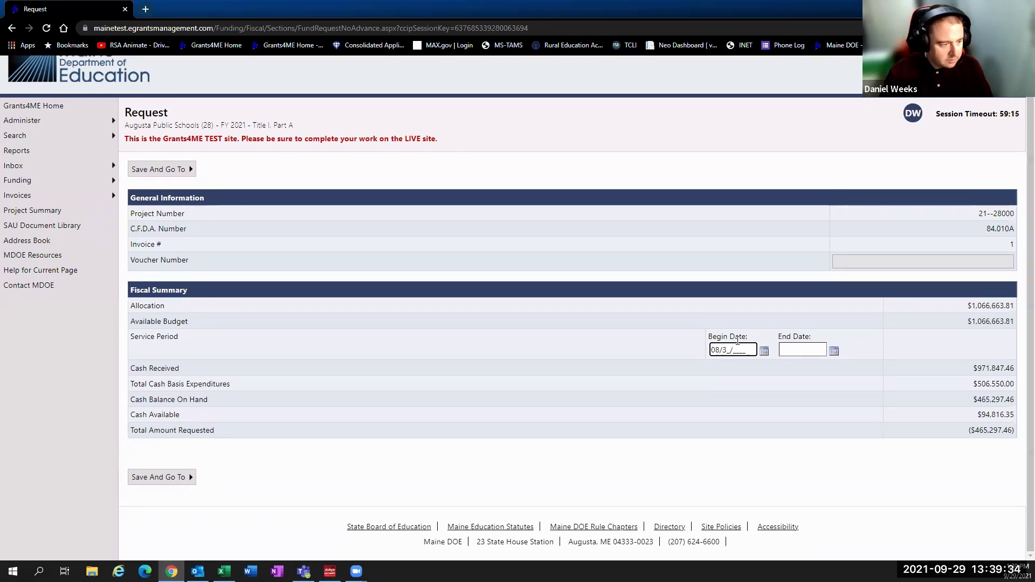
pyautogui.write('1/2021')
pyautogui.press('Tab')
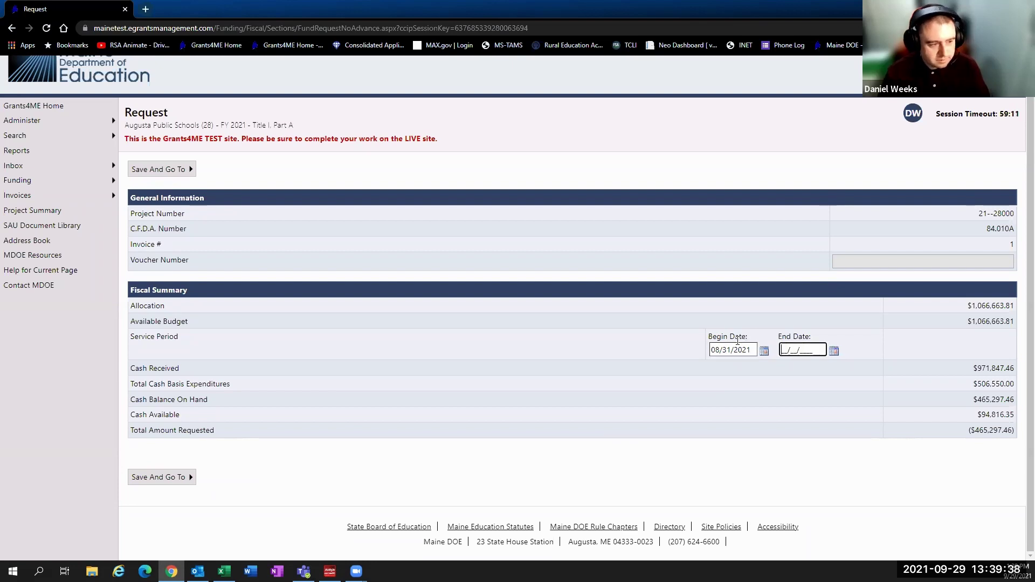
# Set the service period's begin date to 08/01/2000 and its end date to 08/31/2021.
pyautogui.click(734, 347)
pyautogui.press('Delete')
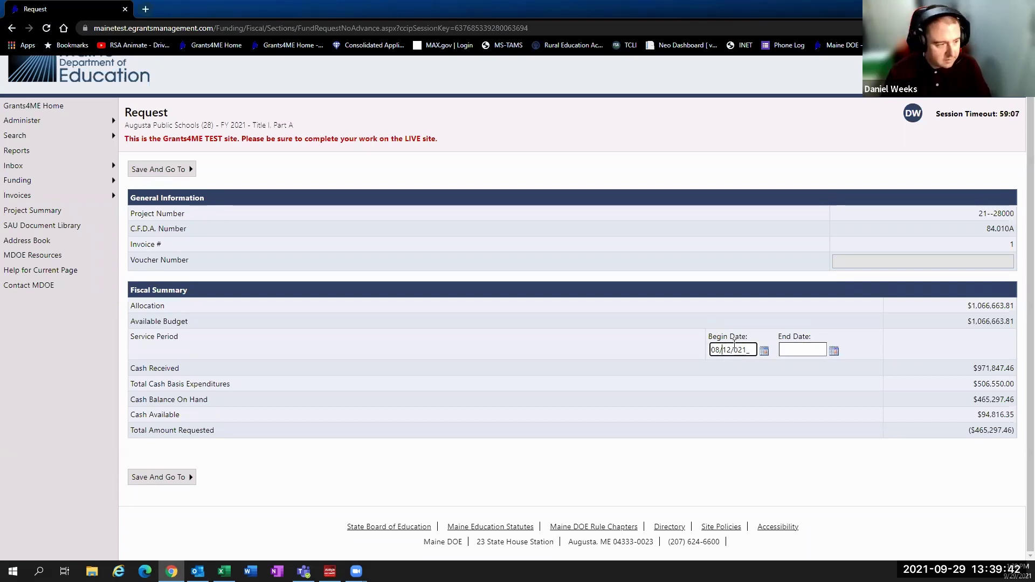
pyautogui.write('0')
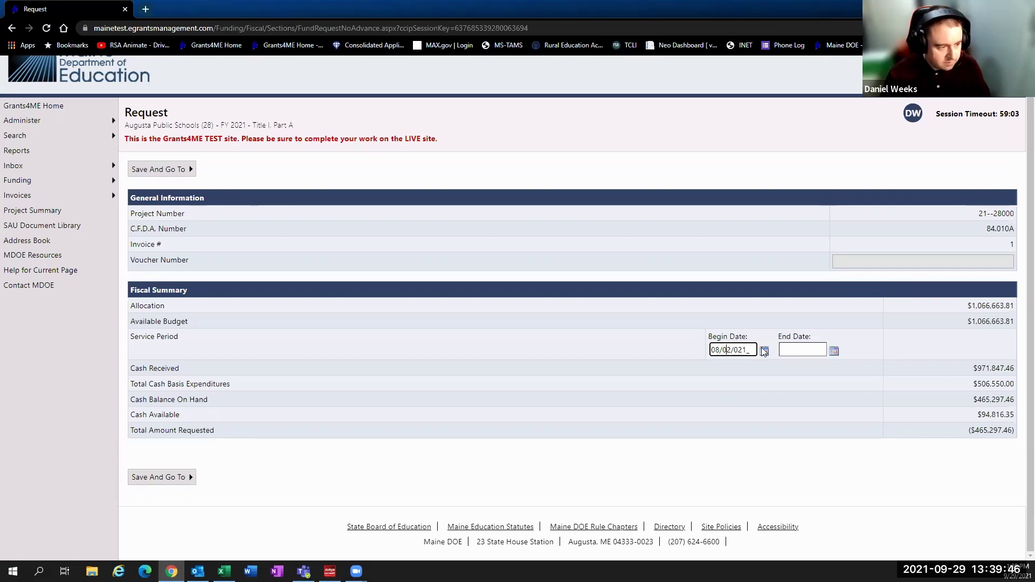
pyautogui.write('1/2000')
pyautogui.click(780, 351)
pyautogui.write('08/31/')
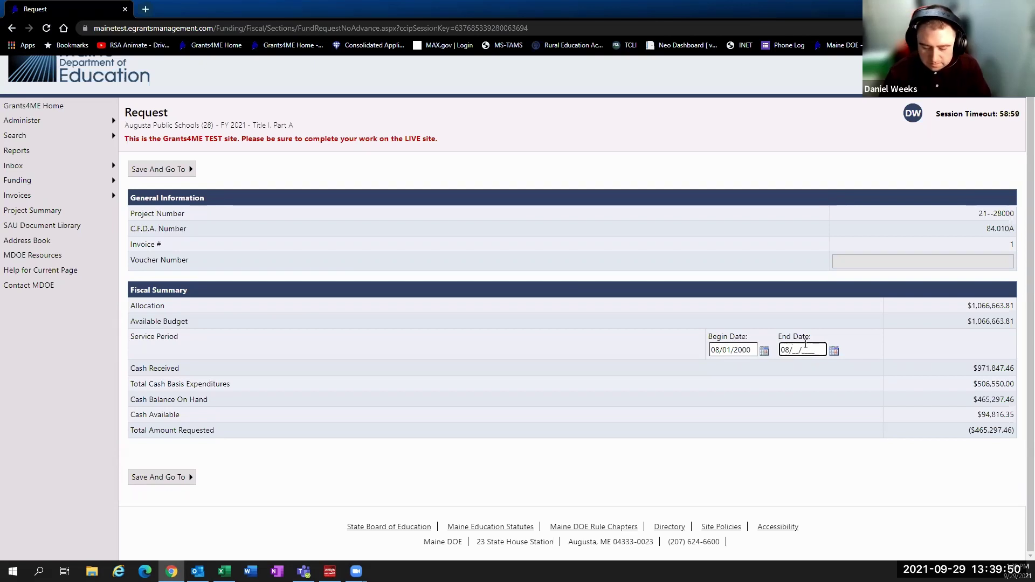
pyautogui.write('2021')
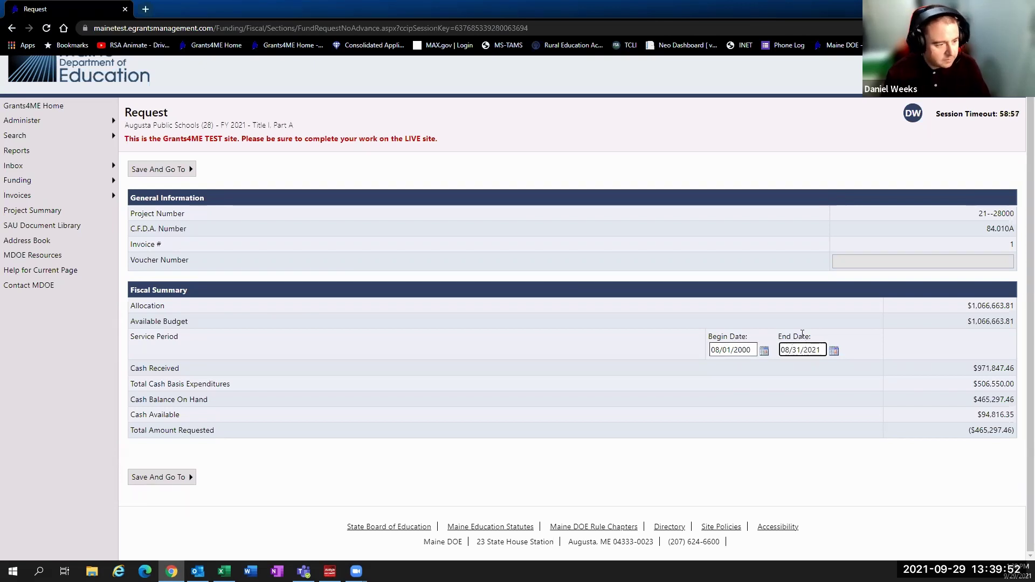
pyautogui.click(831, 397)
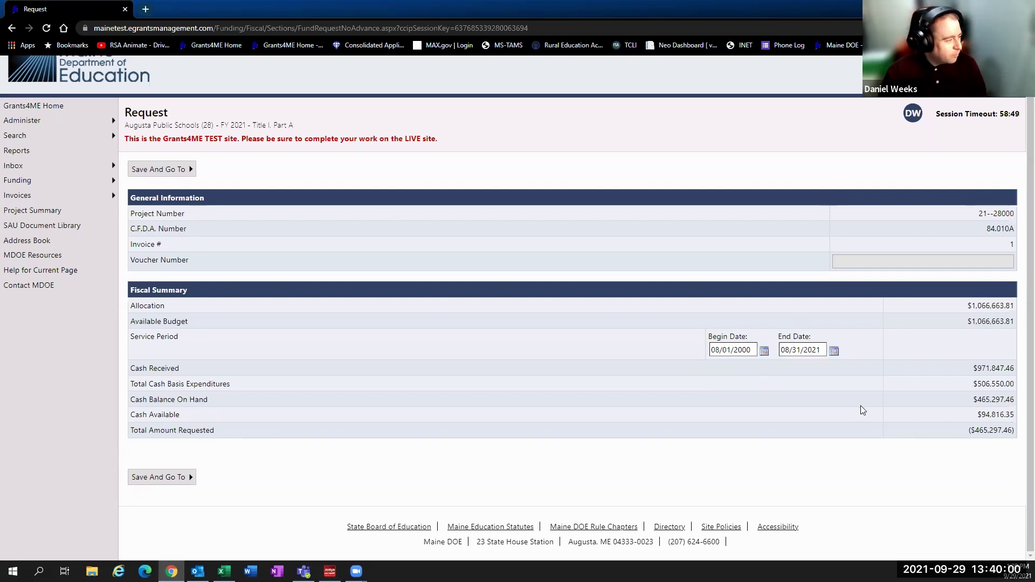
# Examine the Cash Received, Total Cash Basis Expenditures and Cash Balance On Hand amounts in the Fiscal Summary.
pyautogui.moveTo(965, 368); pyautogui.dragTo(1013, 381)
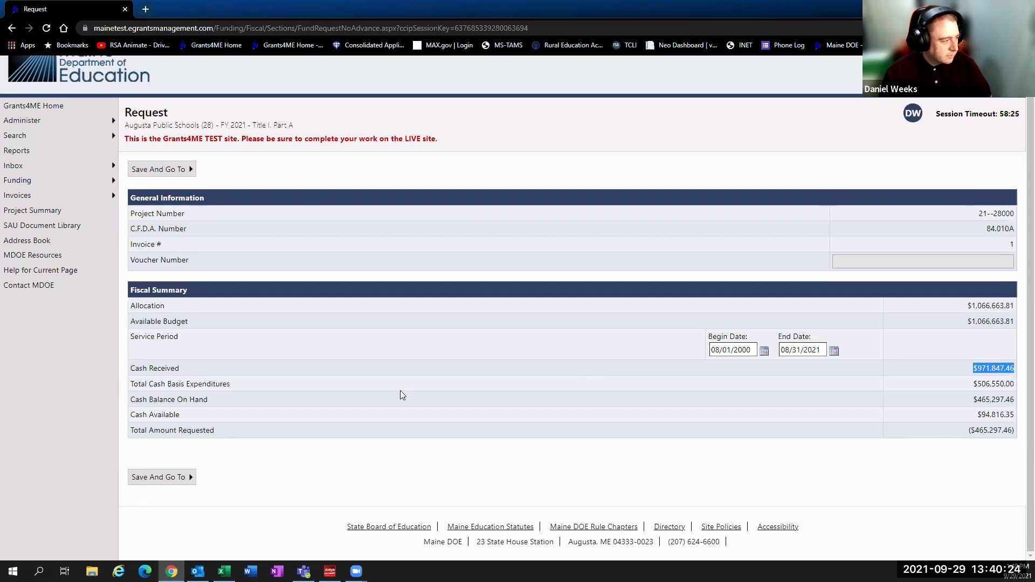
pyautogui.moveTo(1013, 384); pyautogui.dragTo(975, 384)
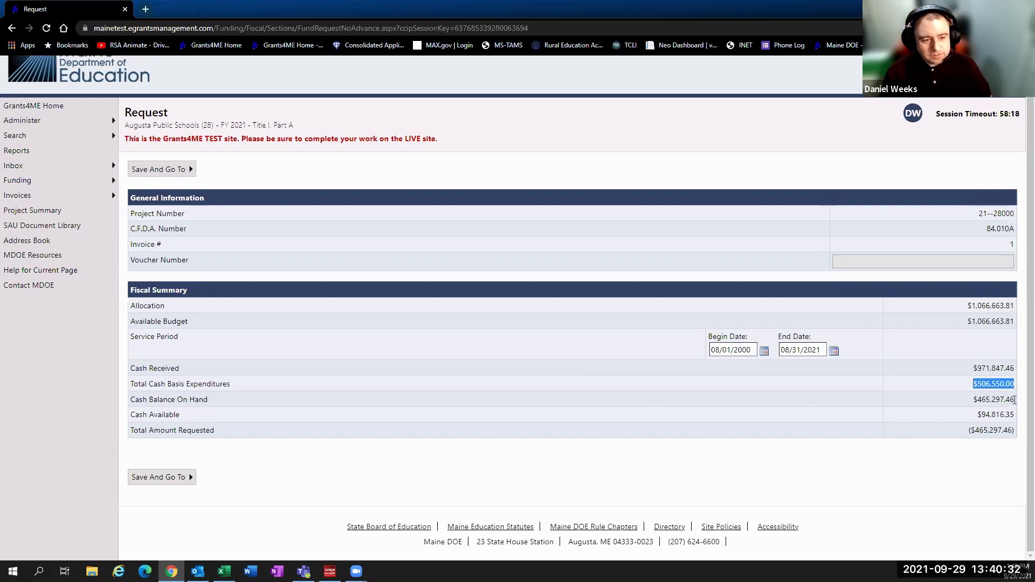
pyautogui.moveTo(1013, 399); pyautogui.dragTo(978, 400)
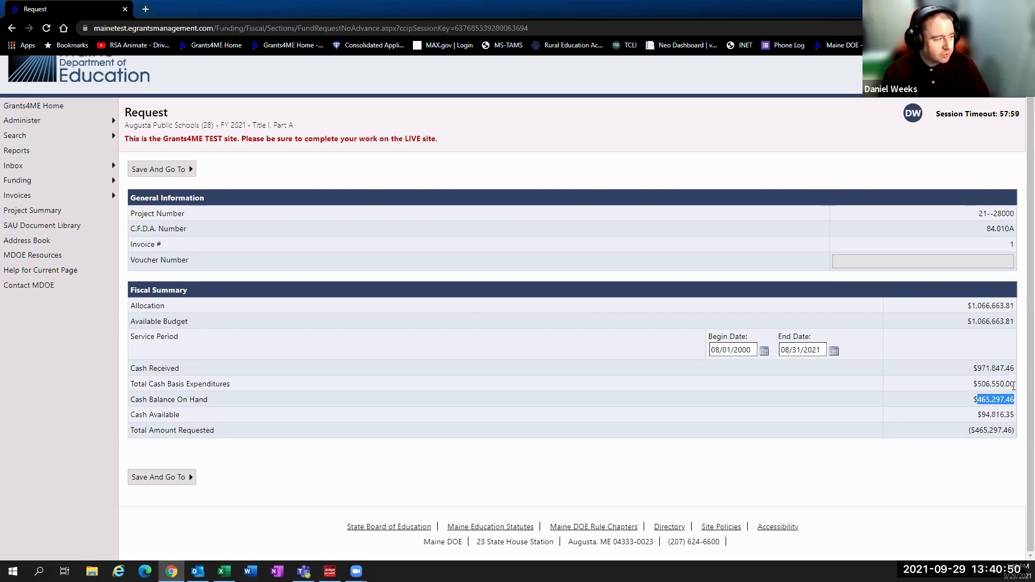
pyautogui.moveTo(1013, 386); pyautogui.dragTo(980, 384)
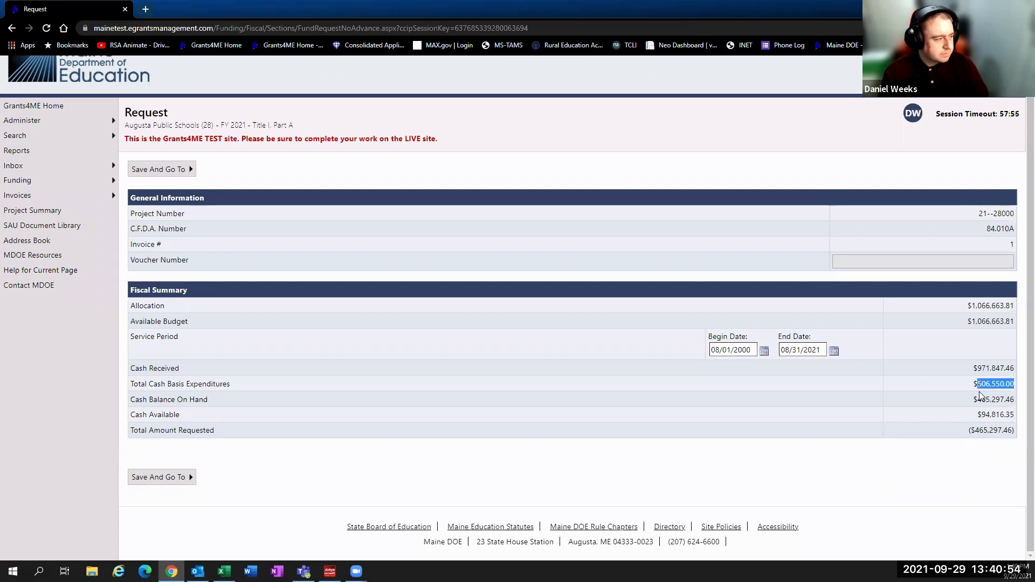
# Save the request, set the Title IA expenditure for Salaries & Benefits to 1,000,000, and save back to the Request section.
pyautogui.moveTo(195, 169)
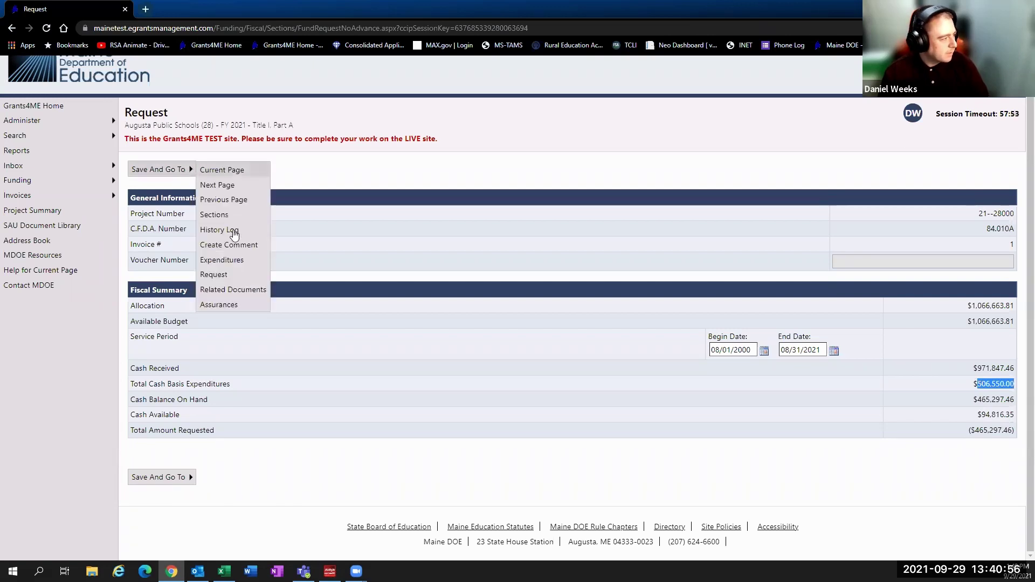
pyautogui.click(242, 265)
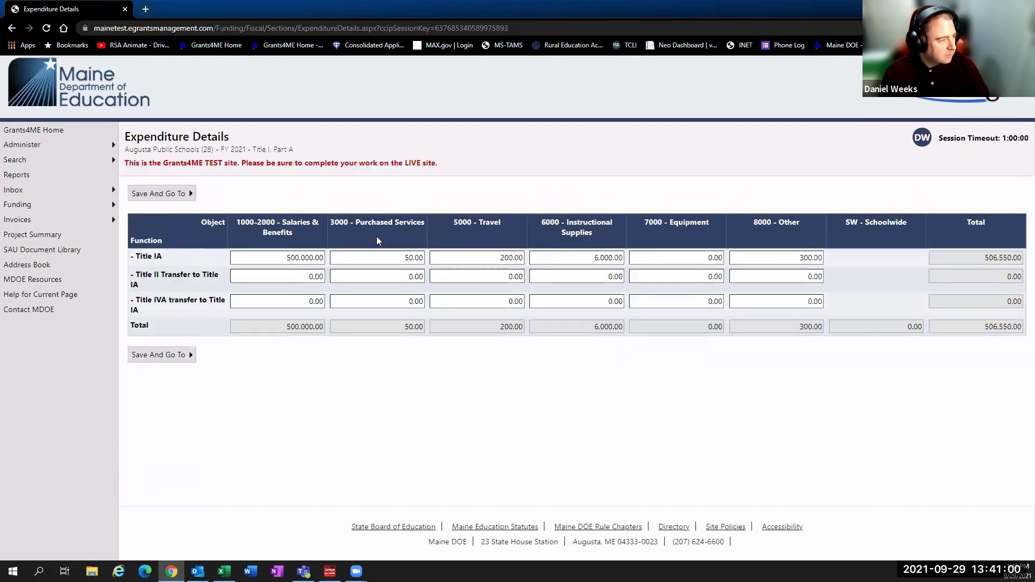
pyautogui.moveTo(285, 257); pyautogui.dragTo(291, 263)
pyautogui.write('100')
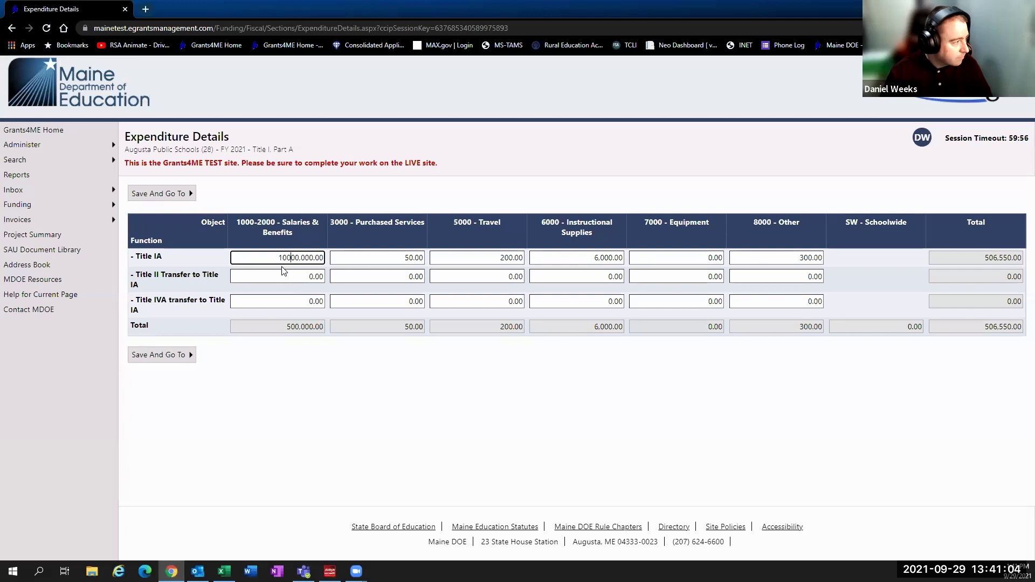
pyautogui.click(311, 275)
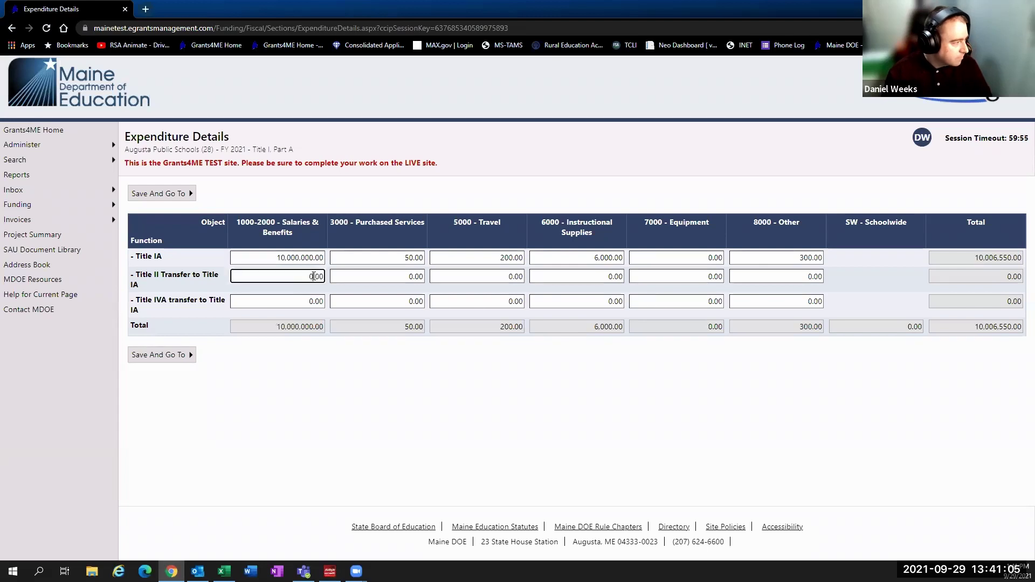
pyautogui.click(288, 259)
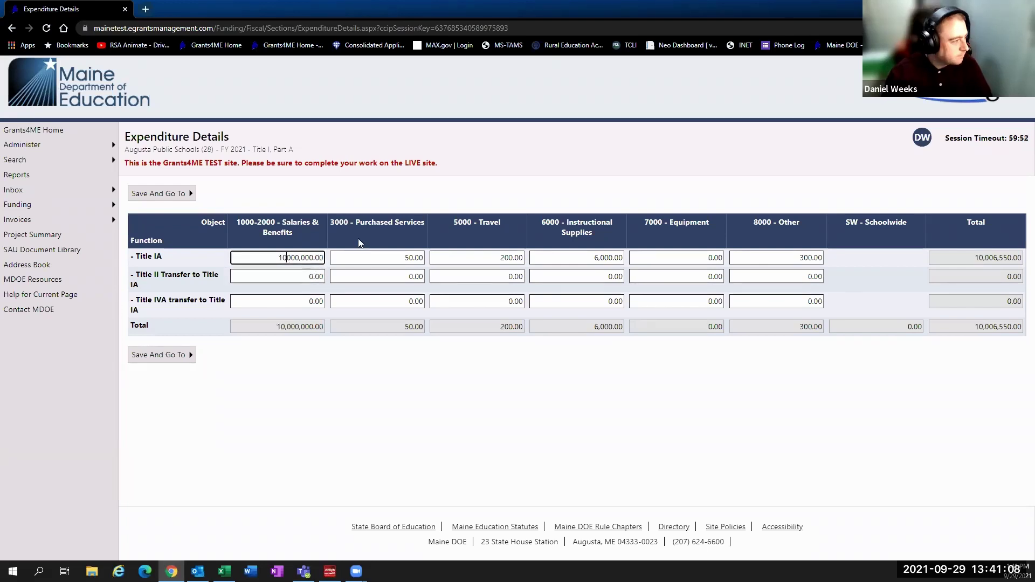
pyautogui.click(186, 355)
pyautogui.click(233, 461)
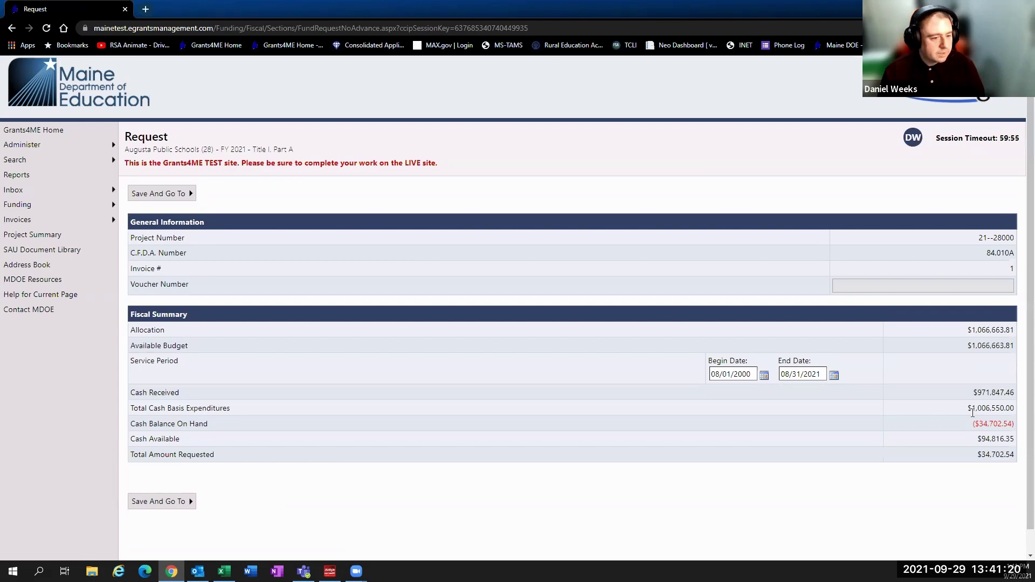
# Review the expenditures, cash balance on hand, cash available and total amount requested in the recalculated Fiscal Summary.
pyautogui.moveTo(973, 412); pyautogui.dragTo(1015, 413)
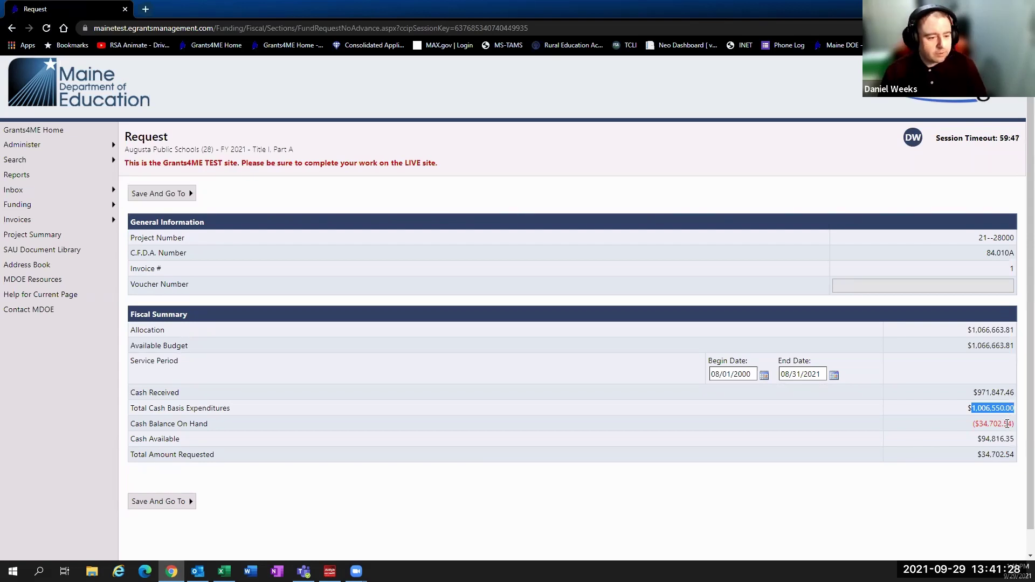
pyautogui.moveTo(1013, 424); pyautogui.dragTo(977, 426)
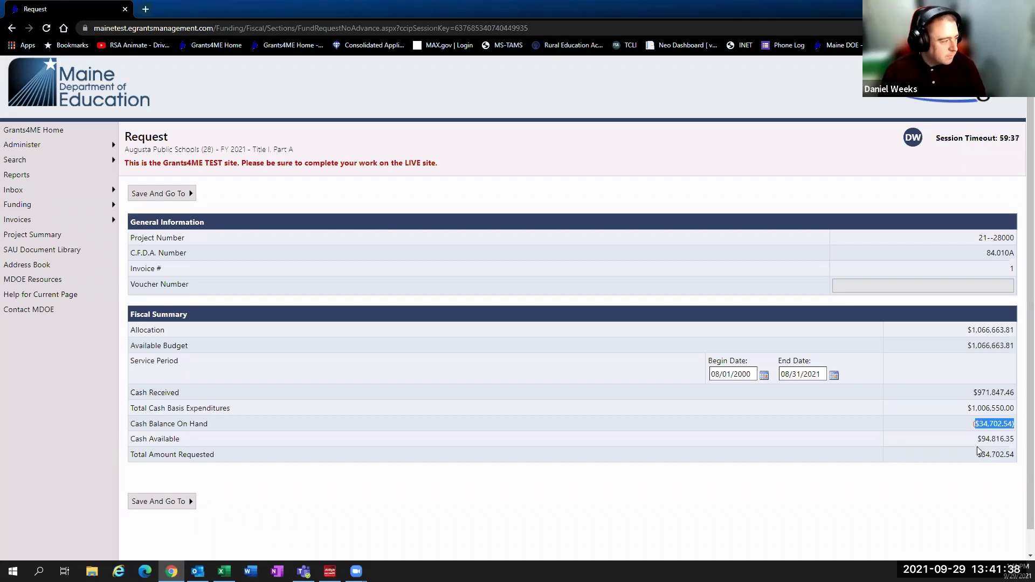
pyautogui.moveTo(1016, 443); pyautogui.dragTo(982, 440)
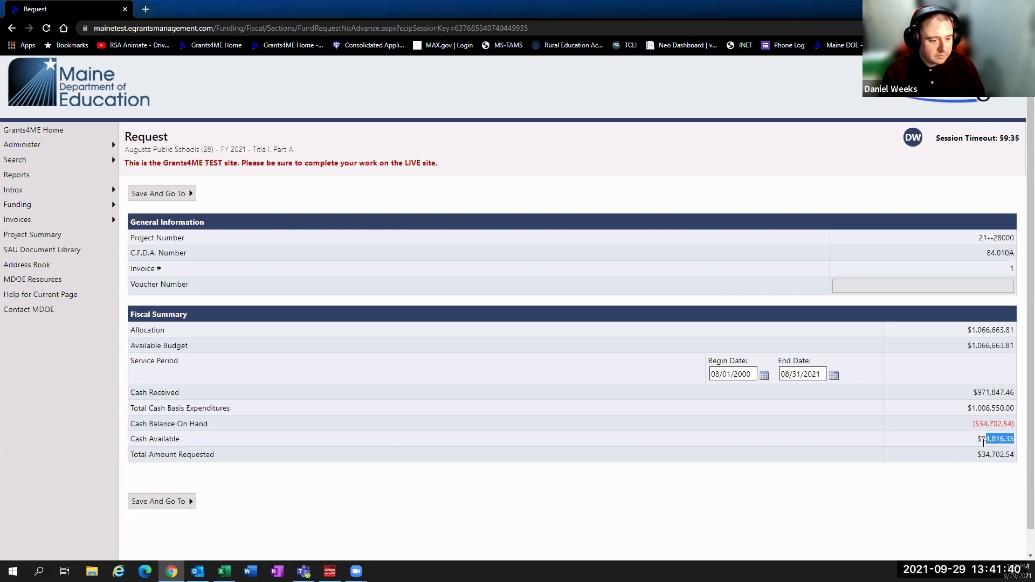
pyautogui.click(983, 452)
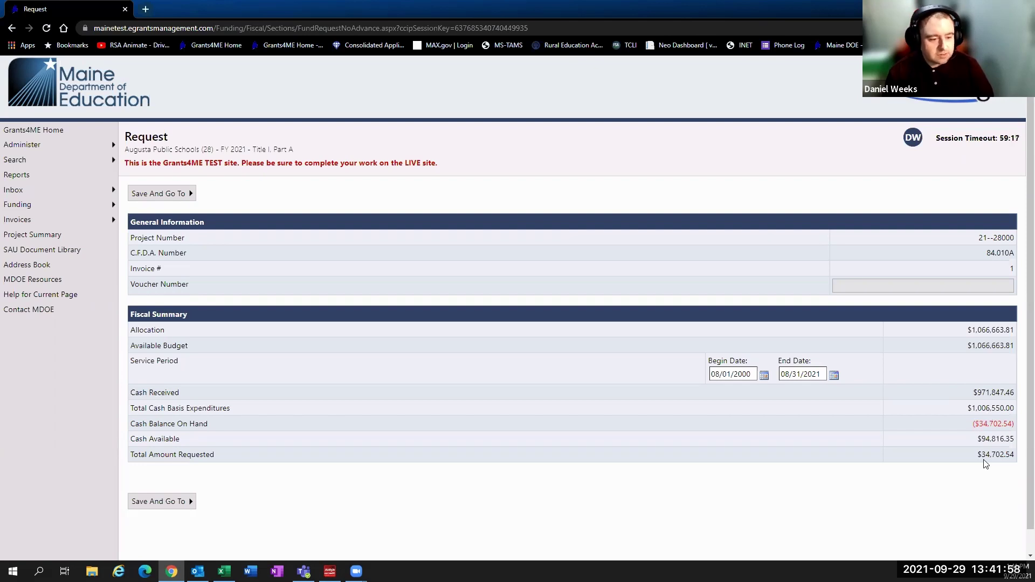
pyautogui.moveTo(981, 455); pyautogui.dragTo(1011, 465)
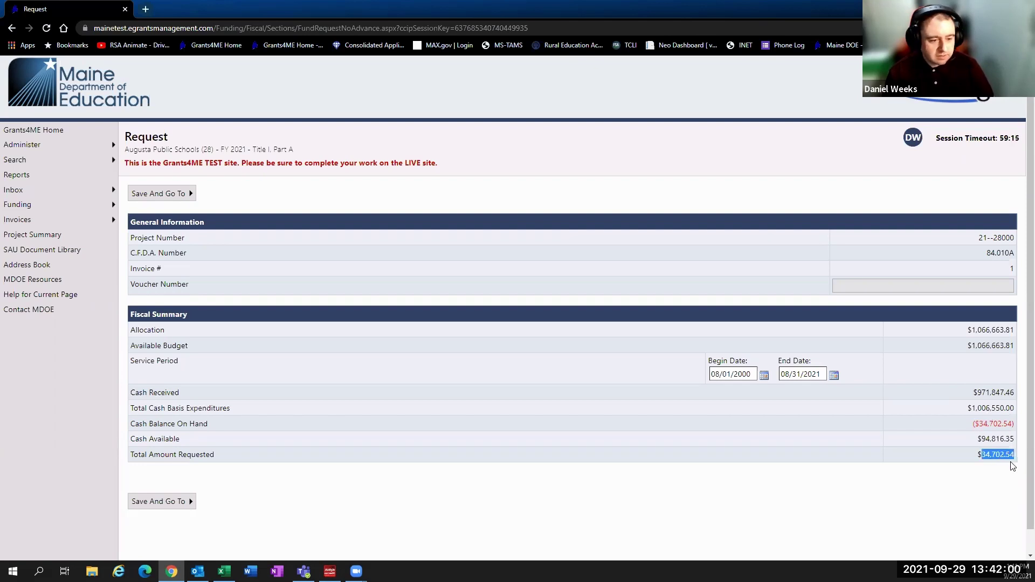
pyautogui.click(965, 454)
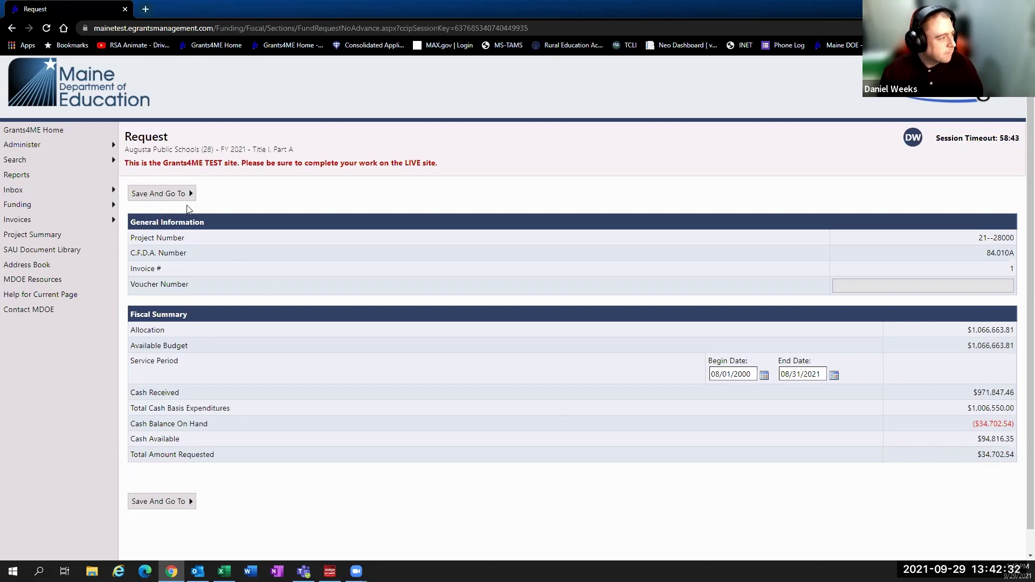
# Save the request, open Related Documents, and view the Invoice Backup/Receipts upload form, cancelling it without uploading a file.
pyautogui.moveTo(183, 194)
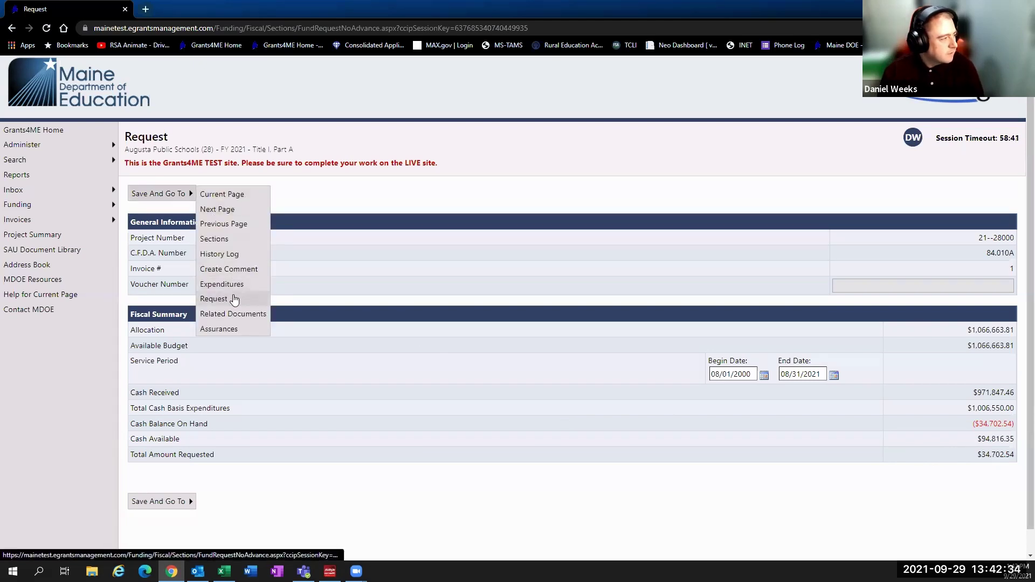
pyautogui.click(236, 315)
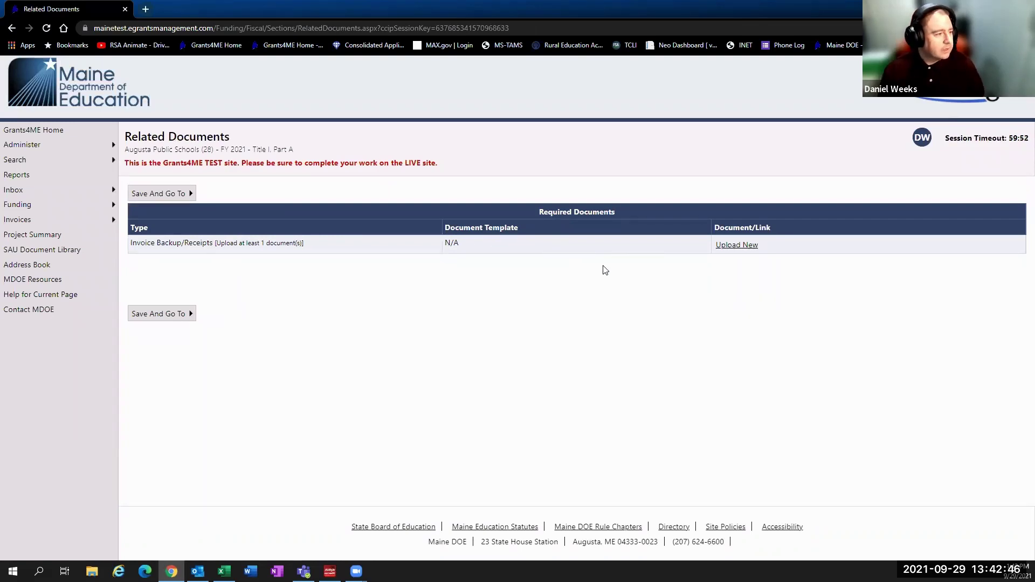
pyautogui.click(720, 249)
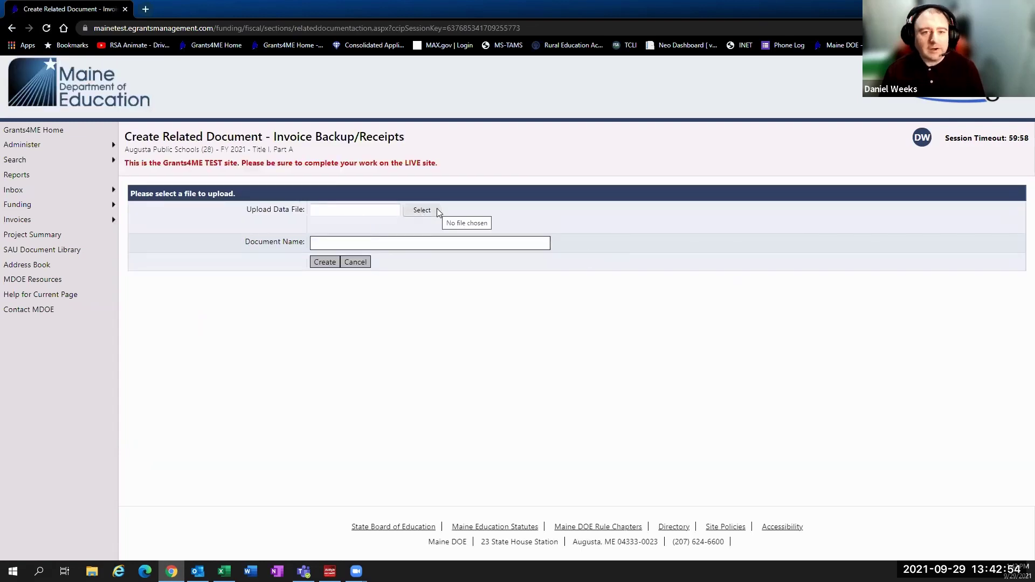
pyautogui.click(367, 239)
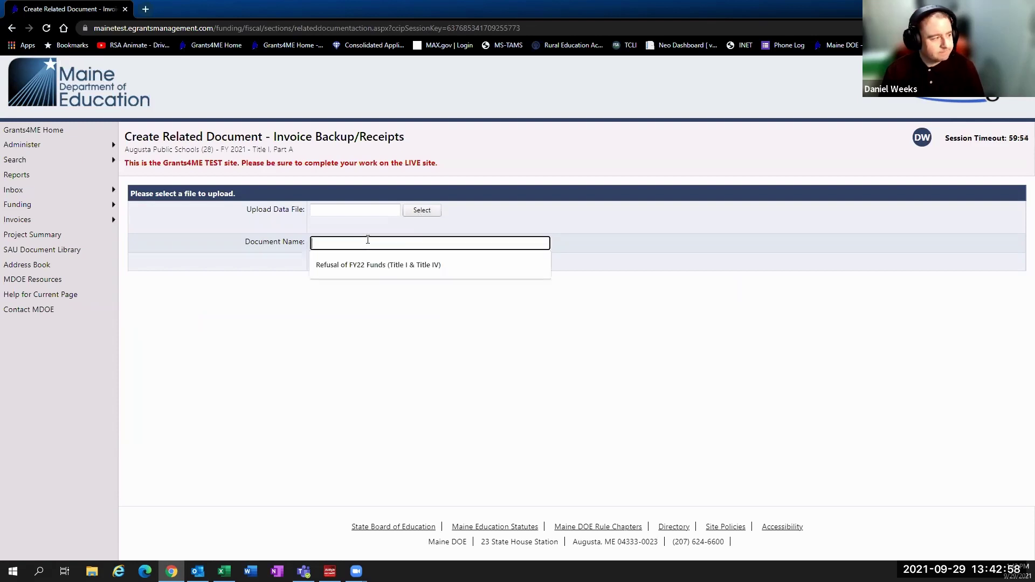
pyautogui.click(593, 309)
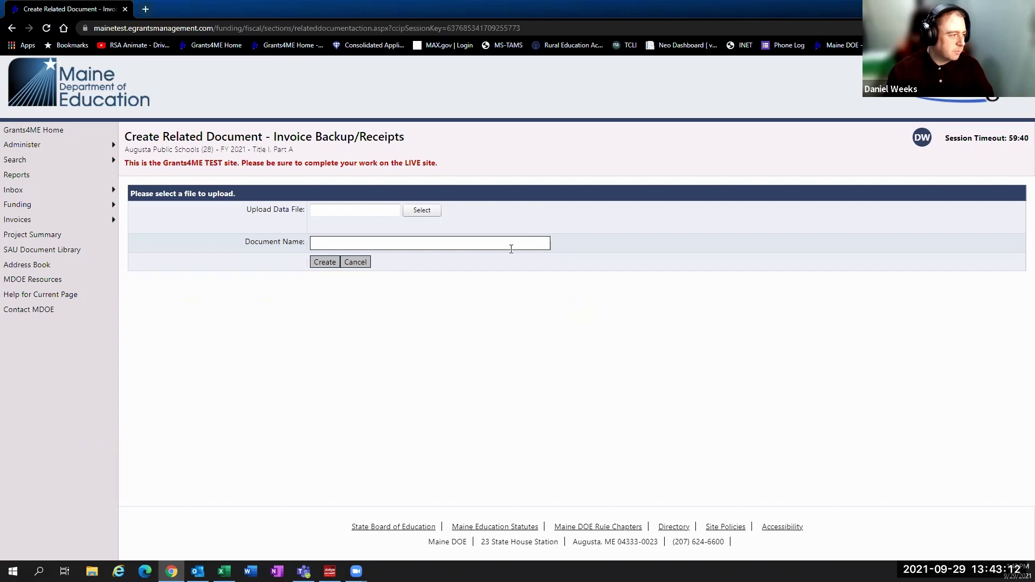
pyautogui.click(355, 262)
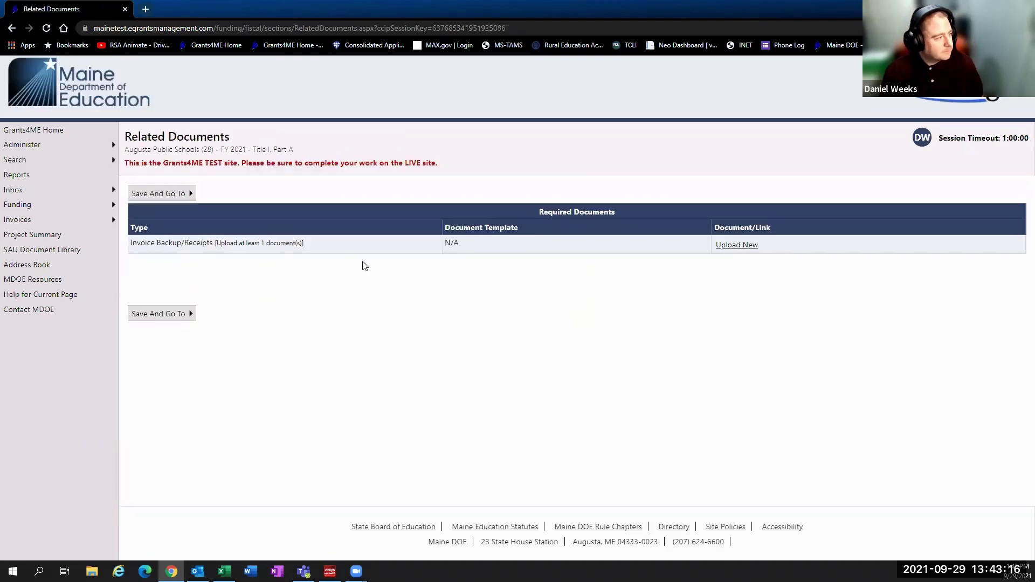
# Save the Related Documents page, view the invoice Assurances, and return to the invoice sections.
pyautogui.moveTo(180, 194)
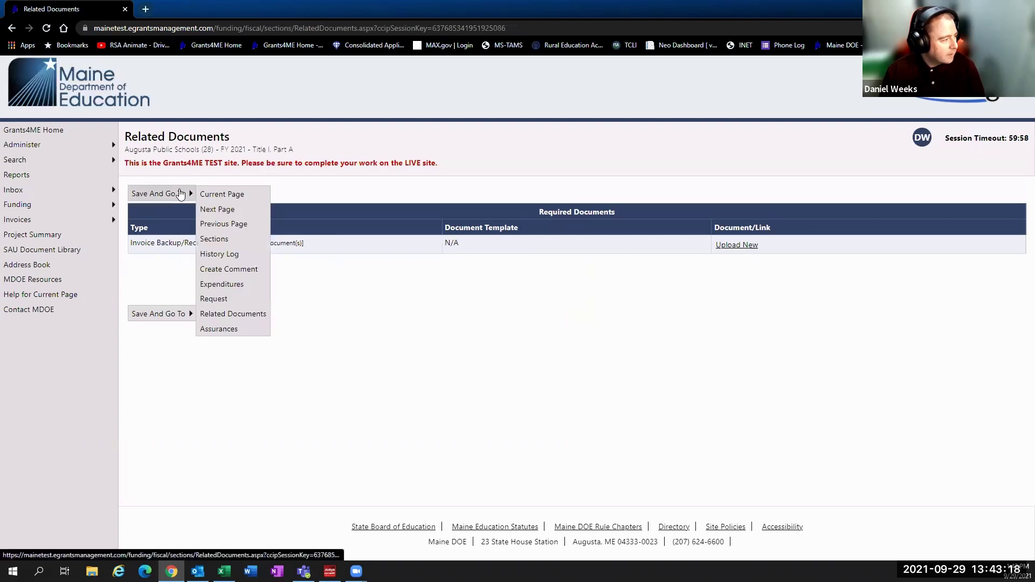
pyautogui.click(248, 327)
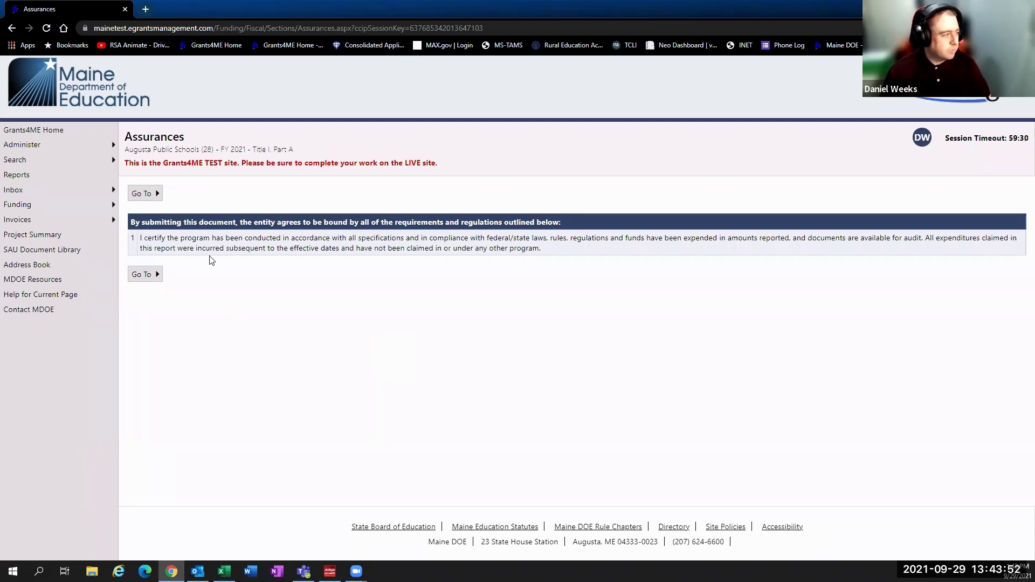
pyautogui.click(154, 195)
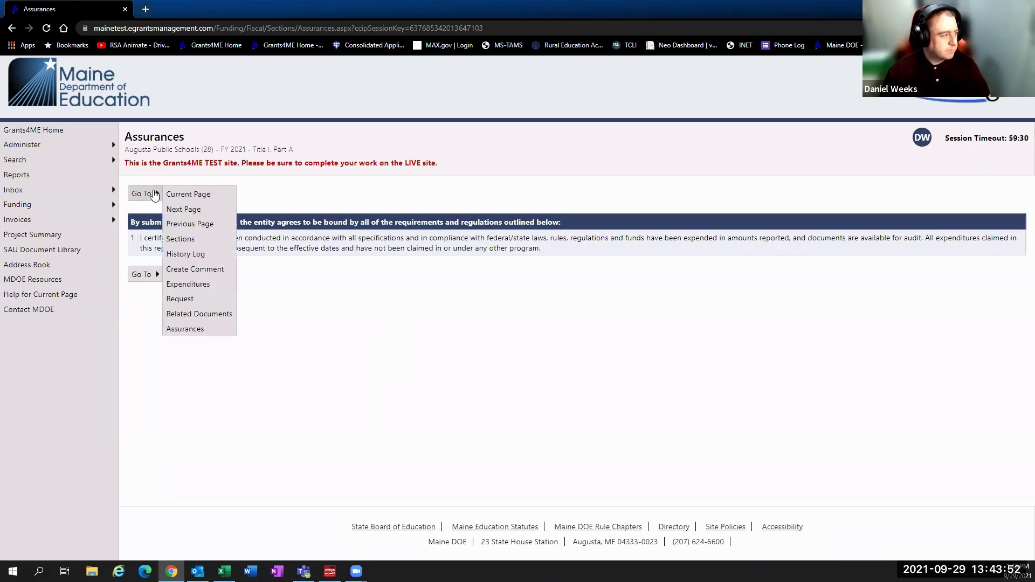
pyautogui.click(202, 240)
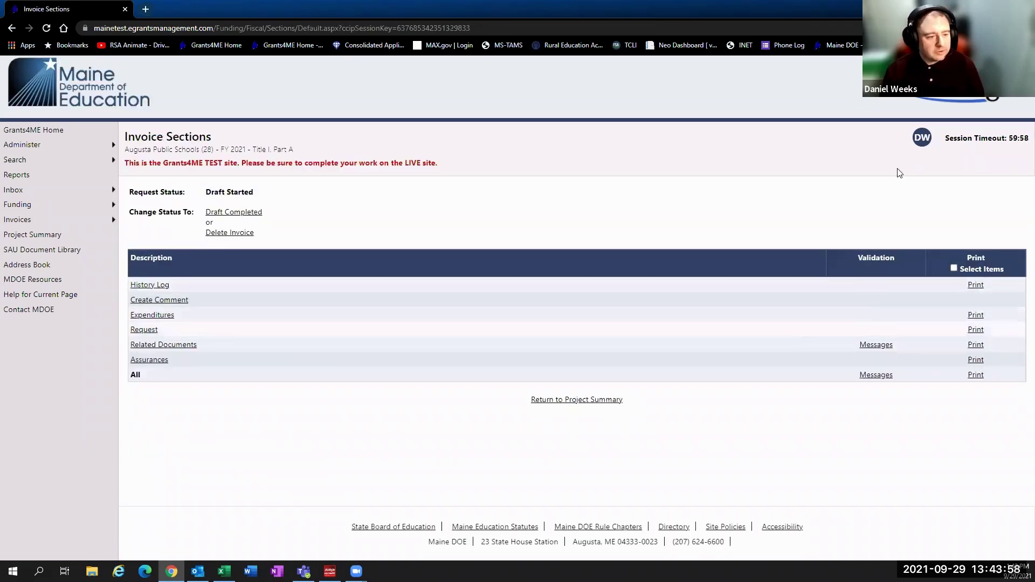
# Read the Related Documents validation message about the Invoice Backup/Receipts upload requirement, and return to the invoice sections.
pyautogui.click(878, 346)
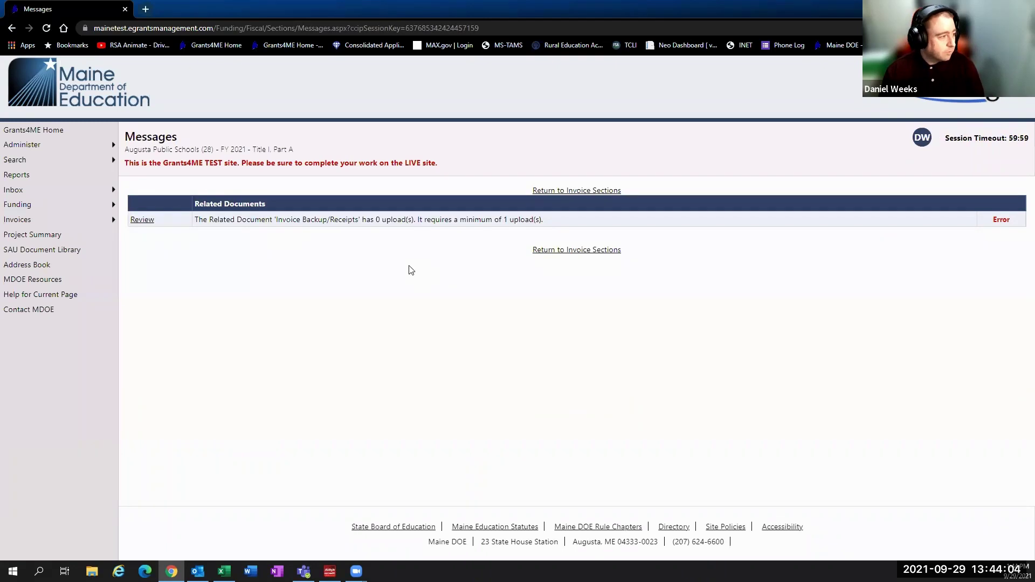
pyautogui.moveTo(194, 219); pyautogui.dragTo(539, 219)
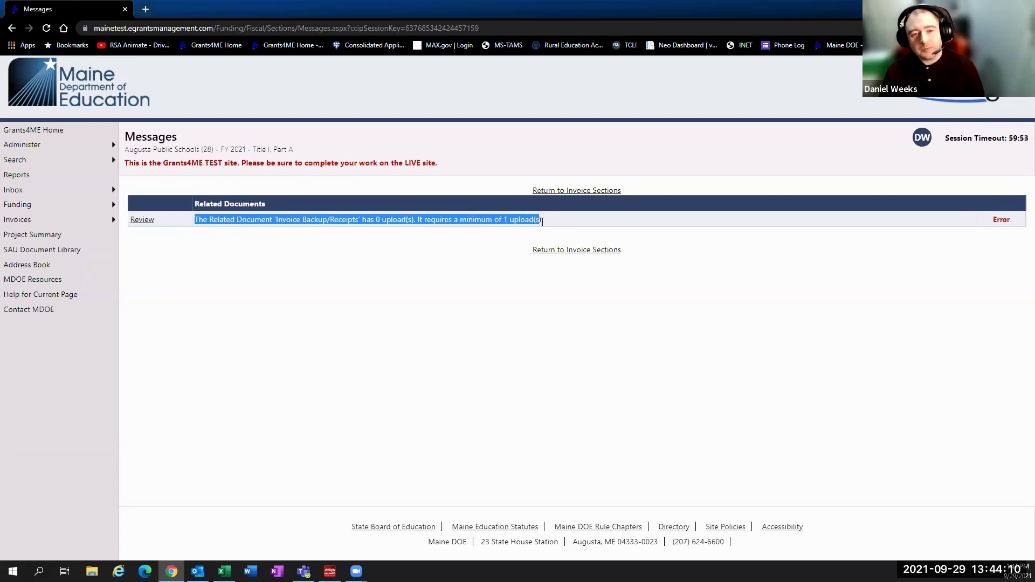
pyautogui.click(542, 222)
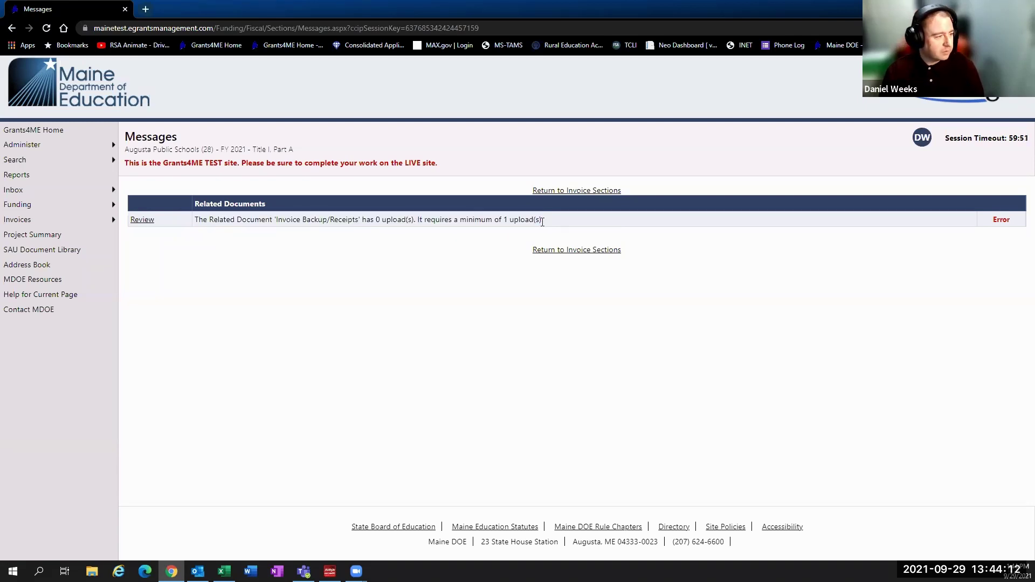
pyautogui.moveTo(542, 220); pyautogui.dragTo(413, 211)
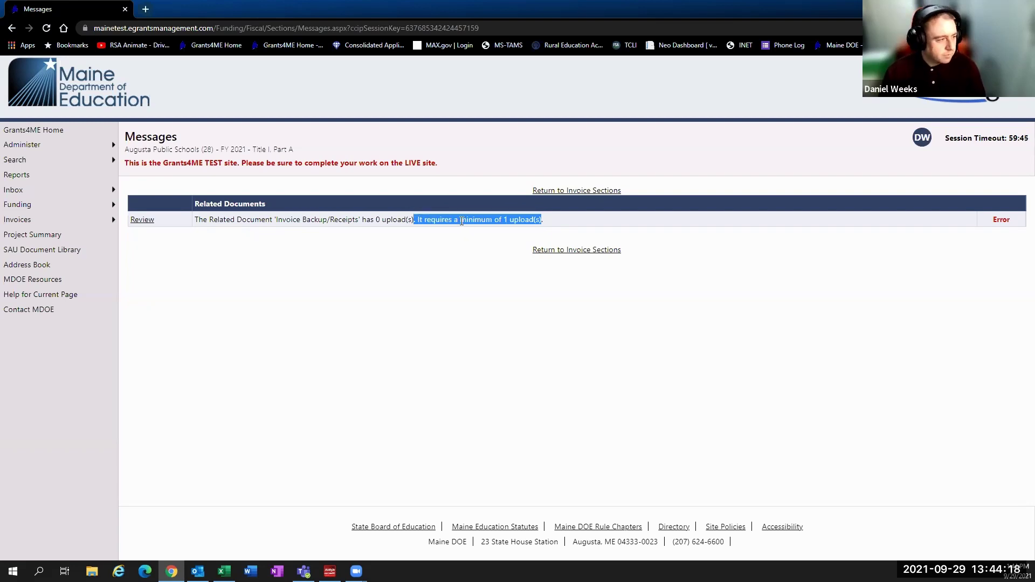
pyautogui.click(551, 222)
pyautogui.moveTo(550, 224); pyautogui.dragTo(200, 220)
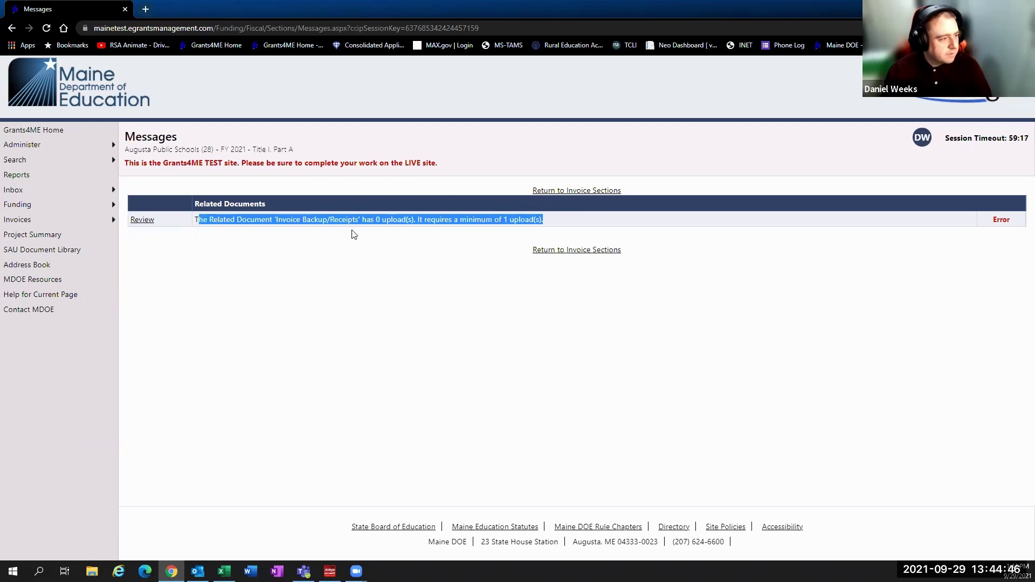
pyautogui.click(538, 252)
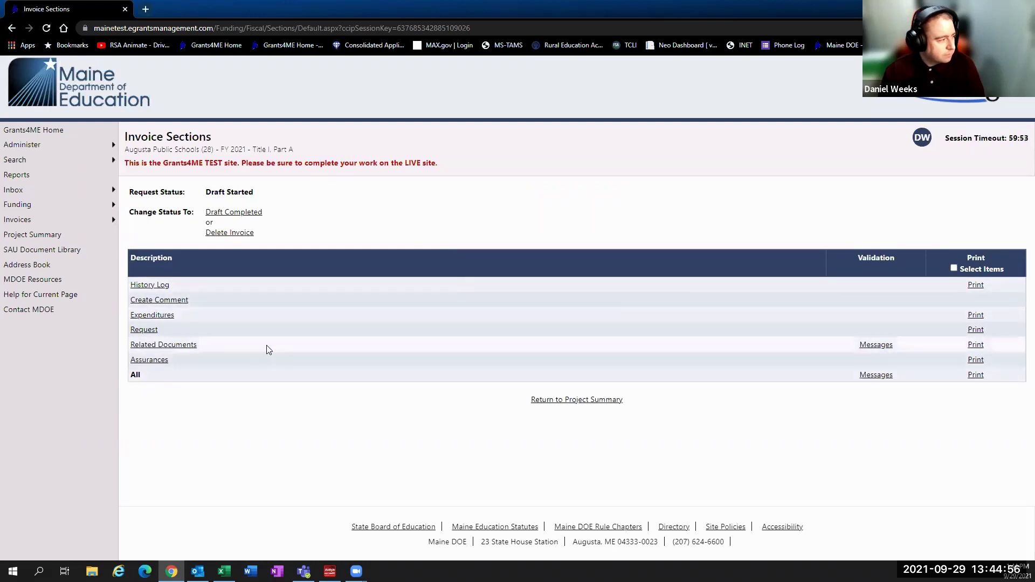
# Start a new Invoice Backup/Receipts upload in Related Documents and choose test.docx from the Downloads folder.
pyautogui.click(250, 571)
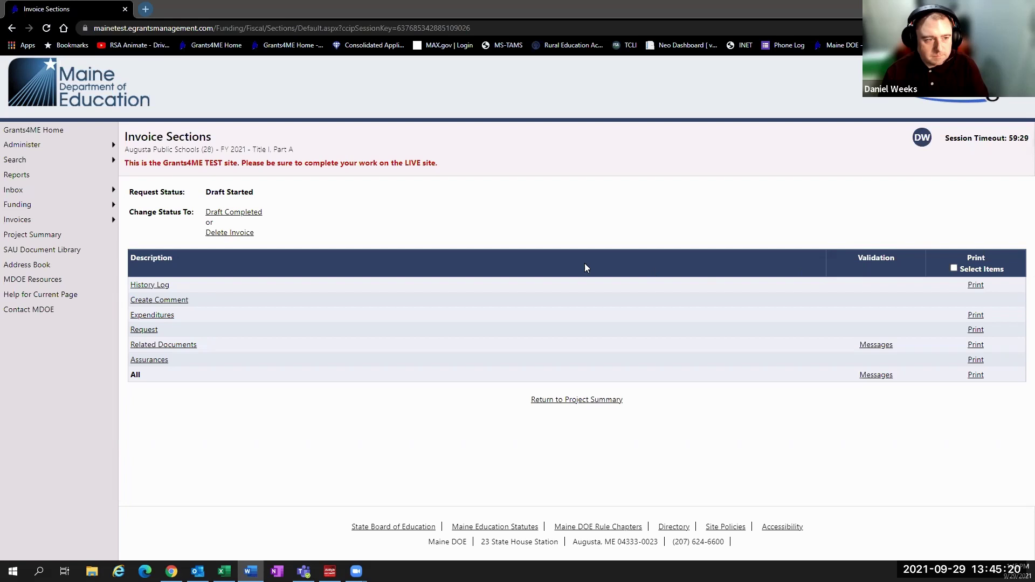
pyautogui.click(160, 348)
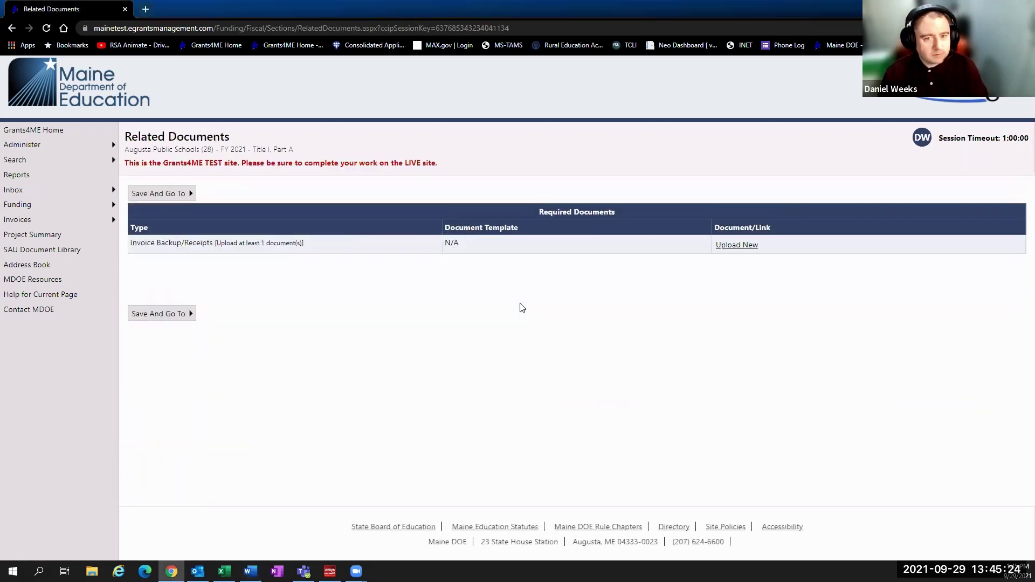
pyautogui.click(735, 246)
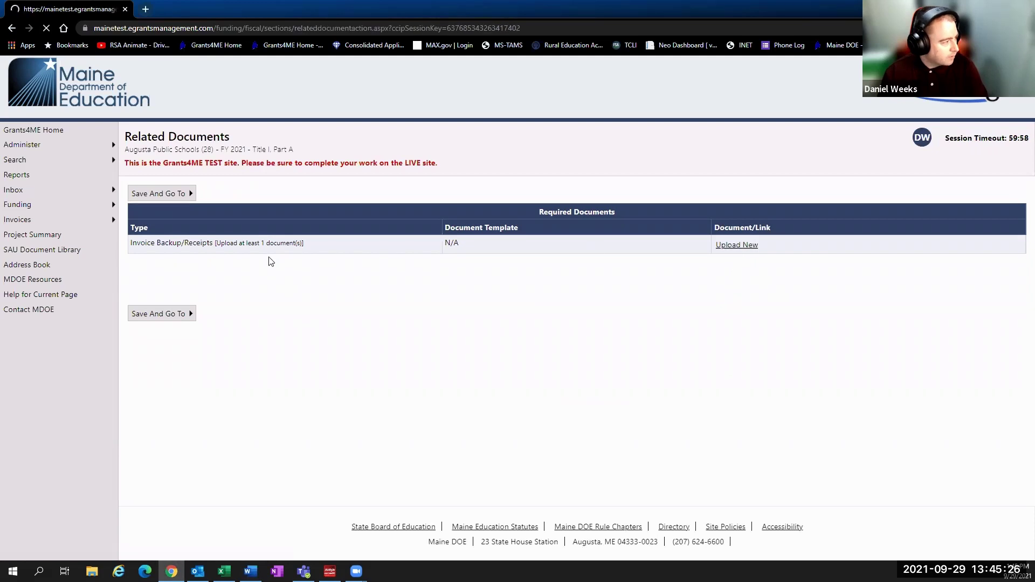
pyautogui.click(421, 210)
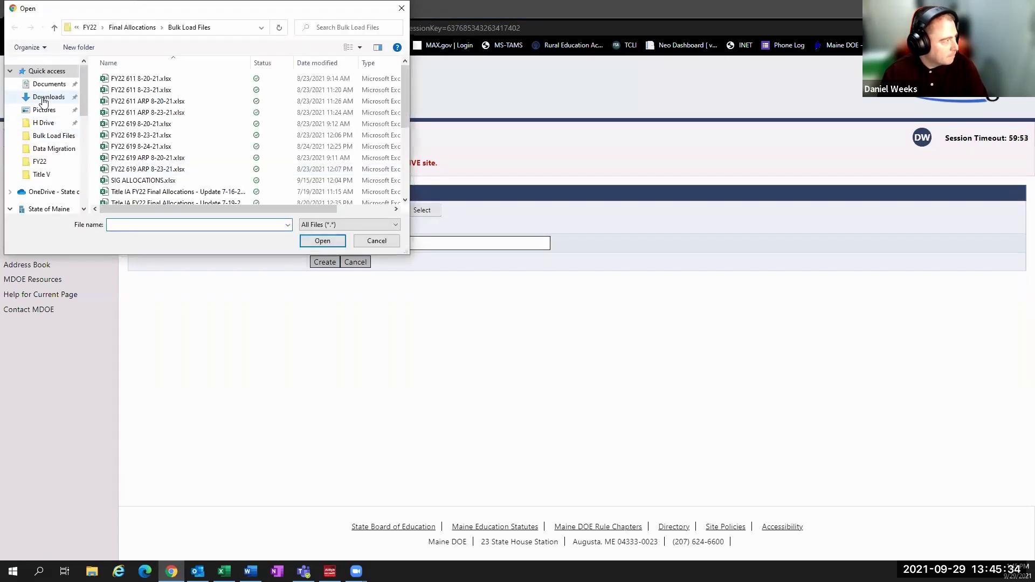
pyautogui.click(44, 97)
pyautogui.click(144, 94)
pyautogui.click(316, 237)
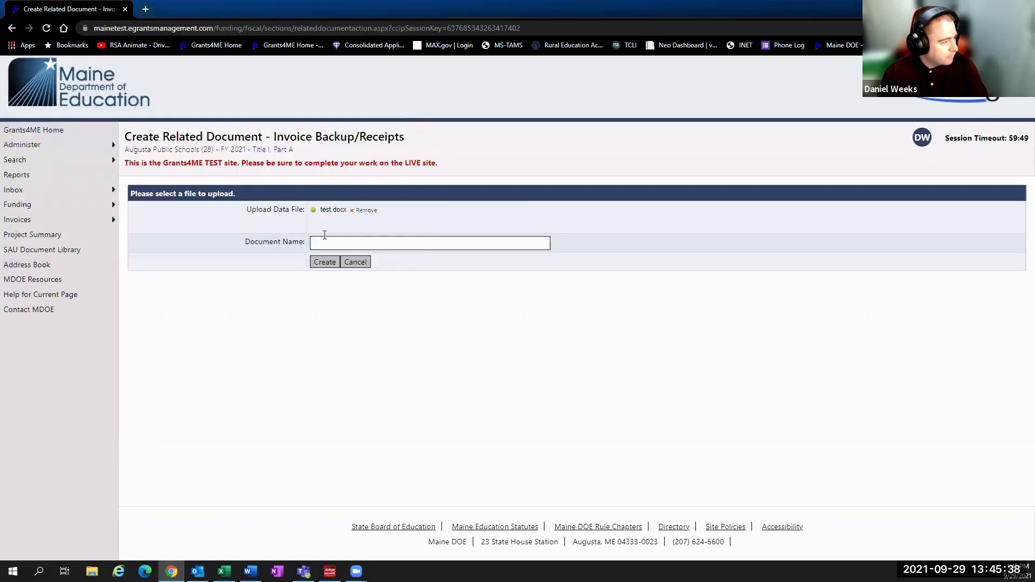
# Name the uploaded document "Test Backup", create it, and save back to the invoice sections.
pyautogui.click(321, 245)
pyautogui.write('Test ')
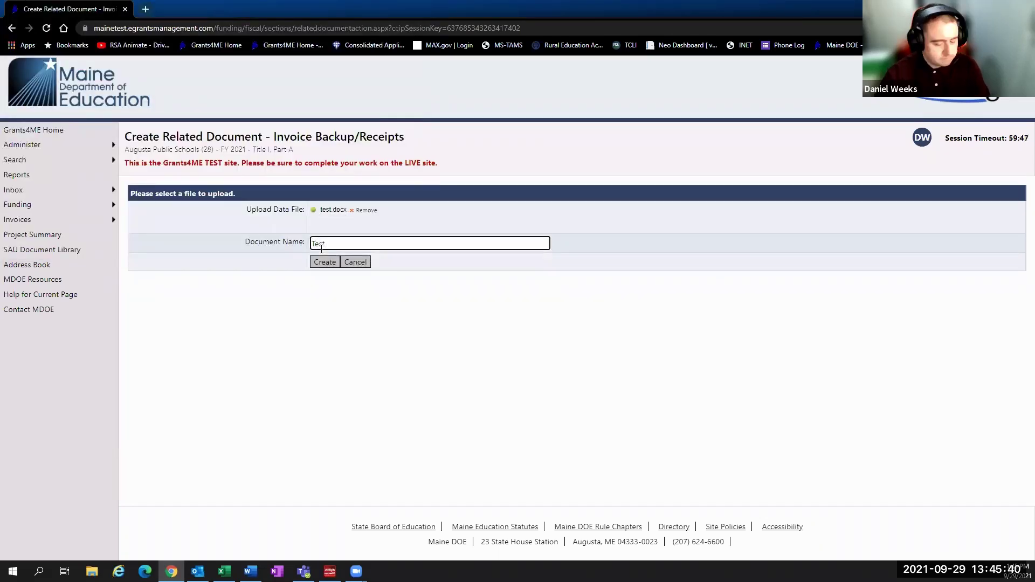
pyautogui.write('Backup')
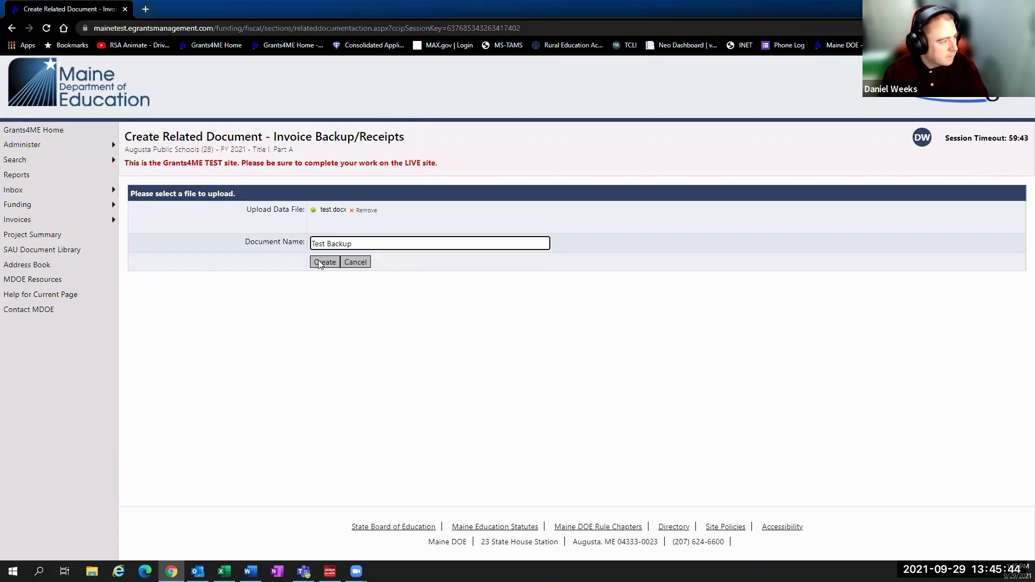
pyautogui.click(319, 263)
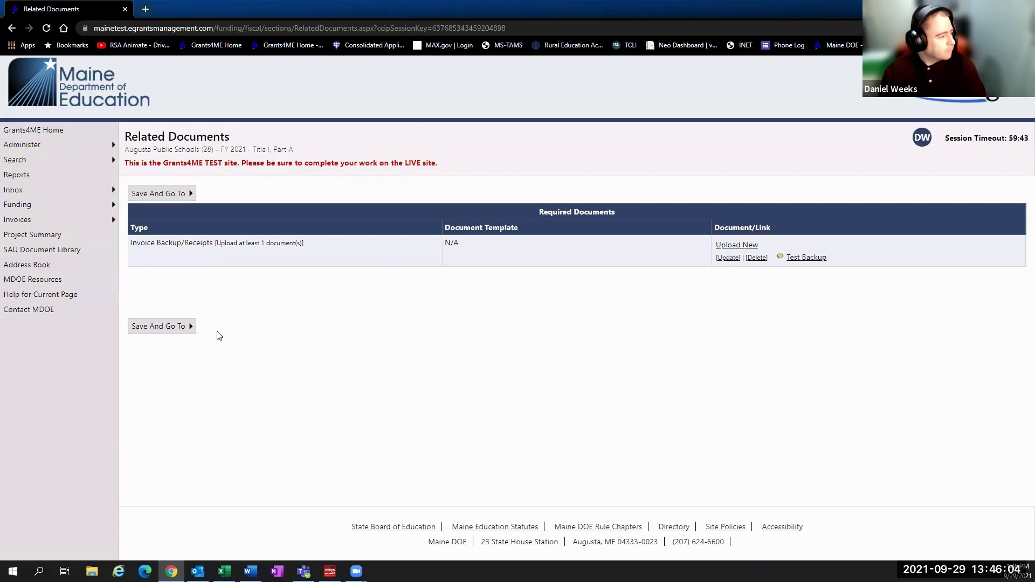
pyautogui.moveTo(185, 329)
pyautogui.click(222, 372)
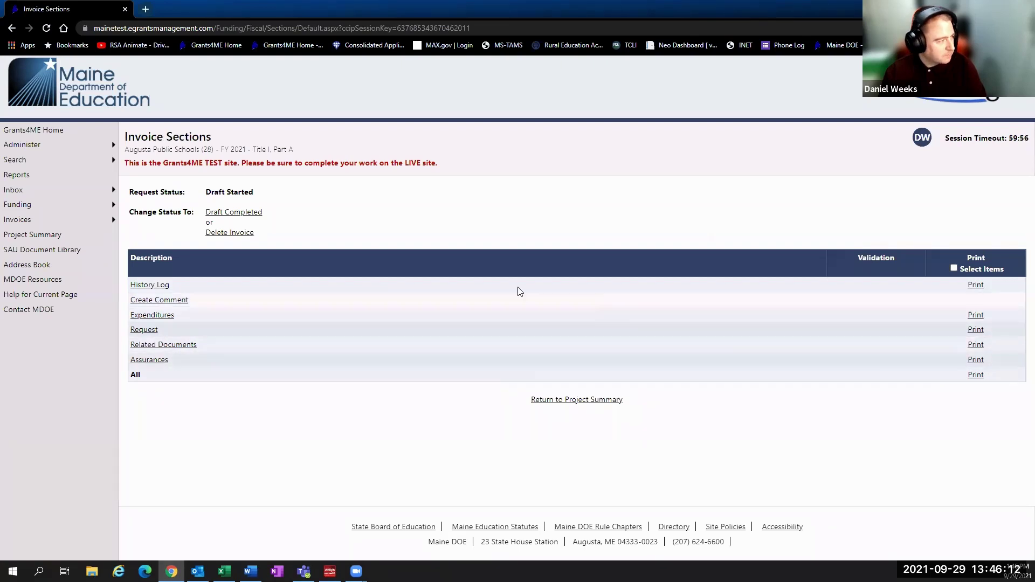
# Change the invoice status to Draft Completed, accepting the certification statement, and return to the invoice sections.
pyautogui.click(237, 213)
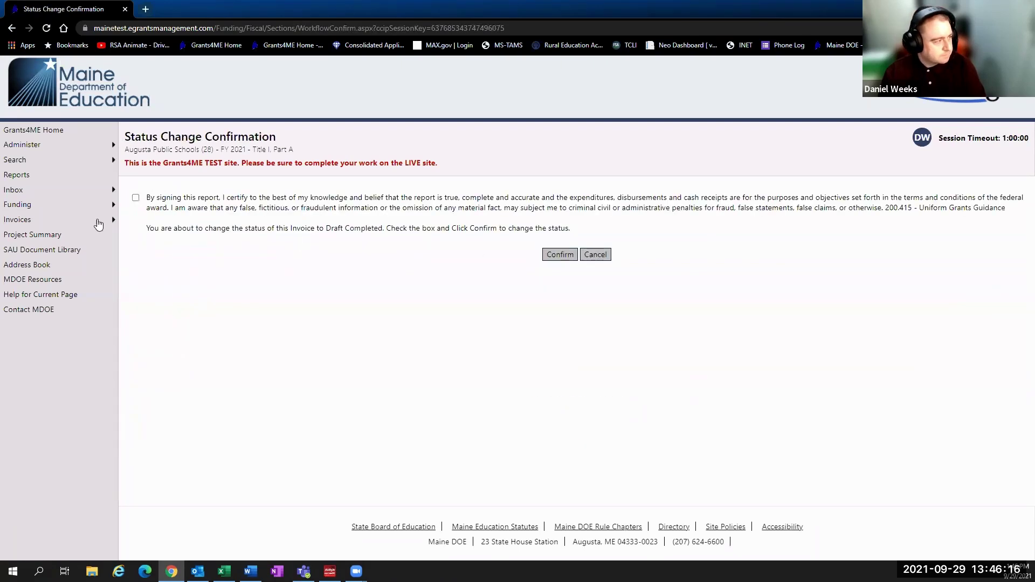
pyautogui.moveTo(135, 210)
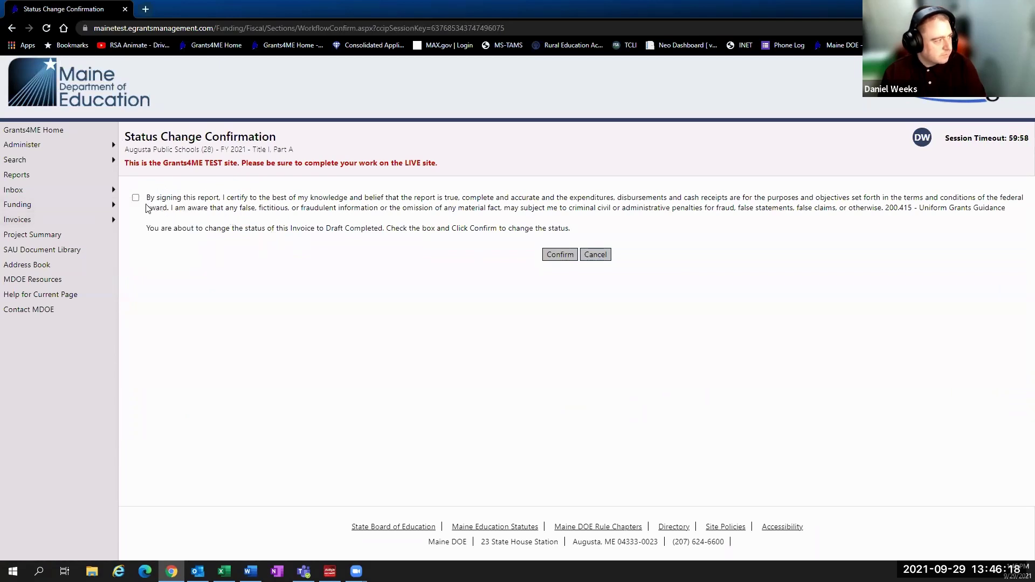
pyautogui.click(135, 198)
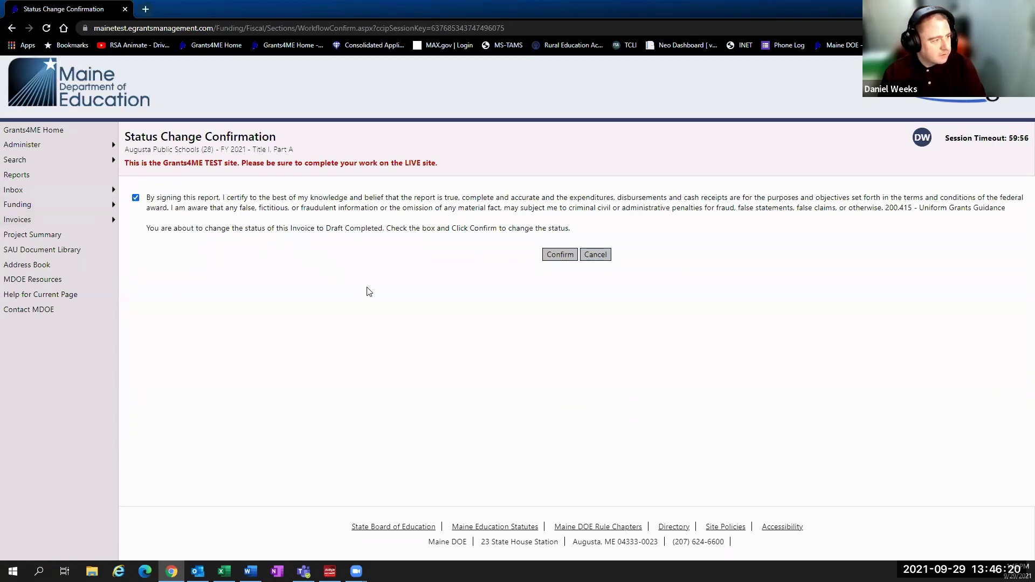
pyautogui.click(546, 261)
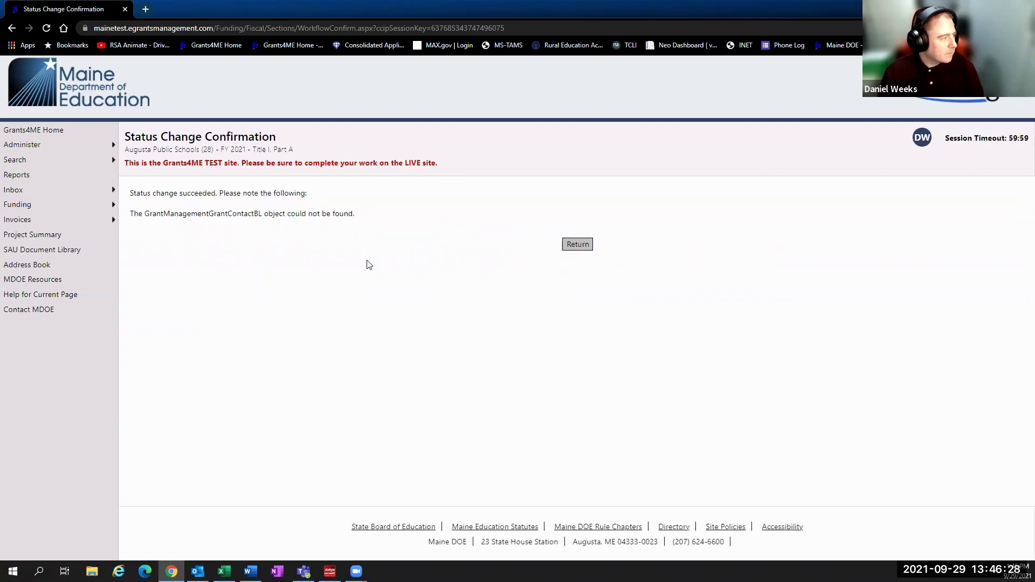
pyautogui.click(566, 243)
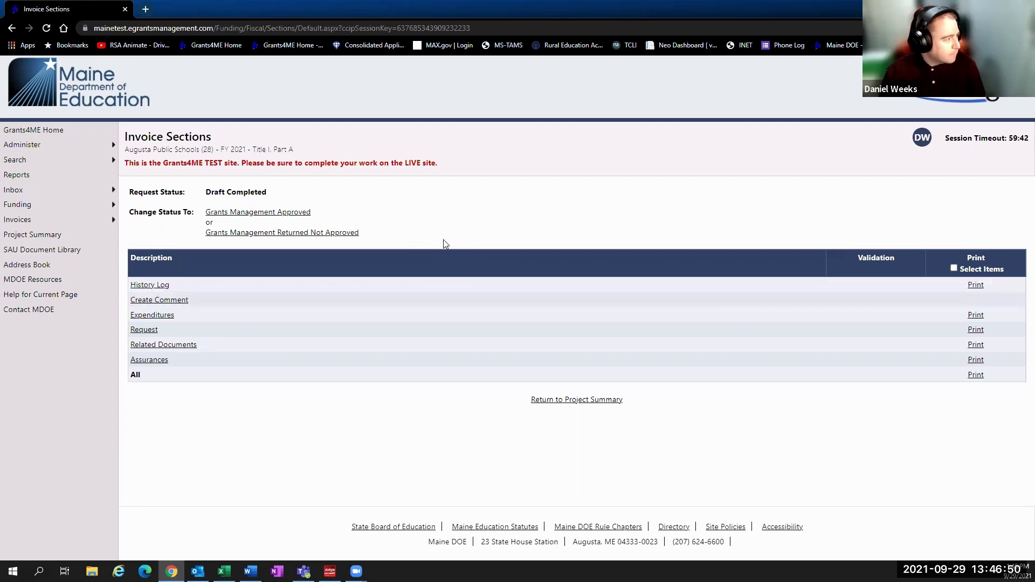
# Return to the FY 2021 invoices list and confirm creating a new Title IV, Part A invoice for Augusta Public Schools.
pyautogui.click(547, 406)
pyautogui.moveTo(75, 226)
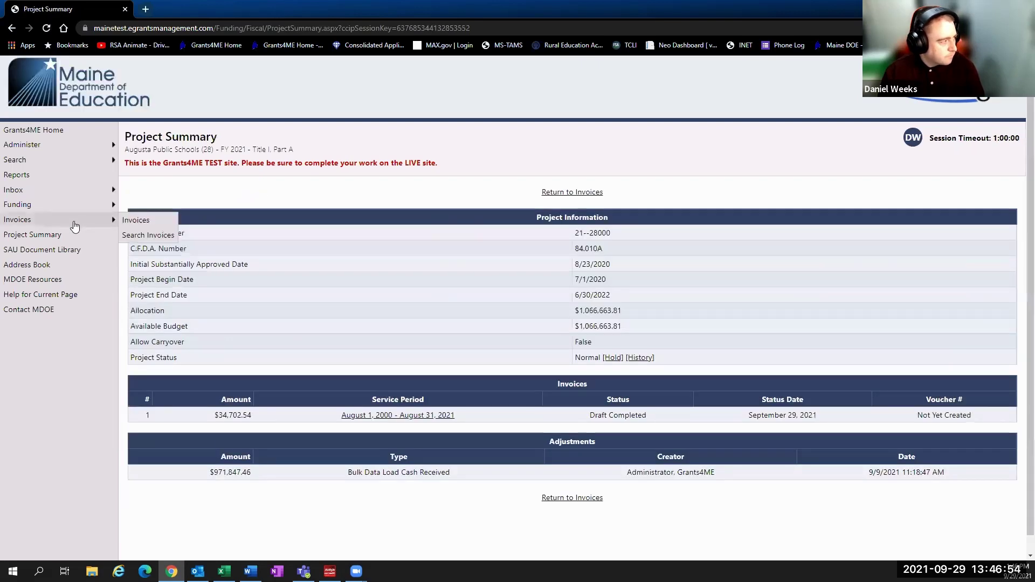
pyautogui.click(142, 221)
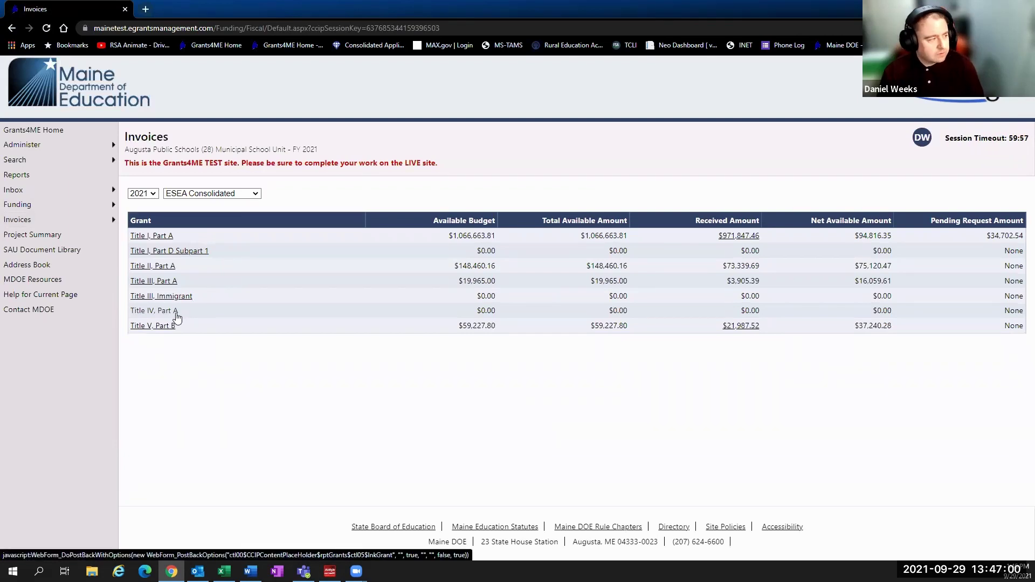
pyautogui.click(175, 311)
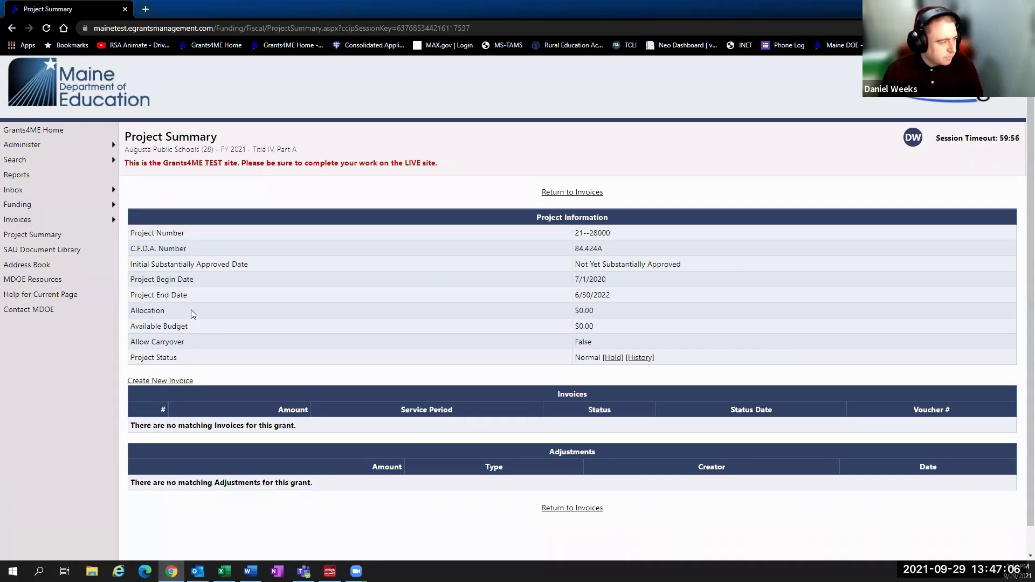
pyautogui.click(146, 382)
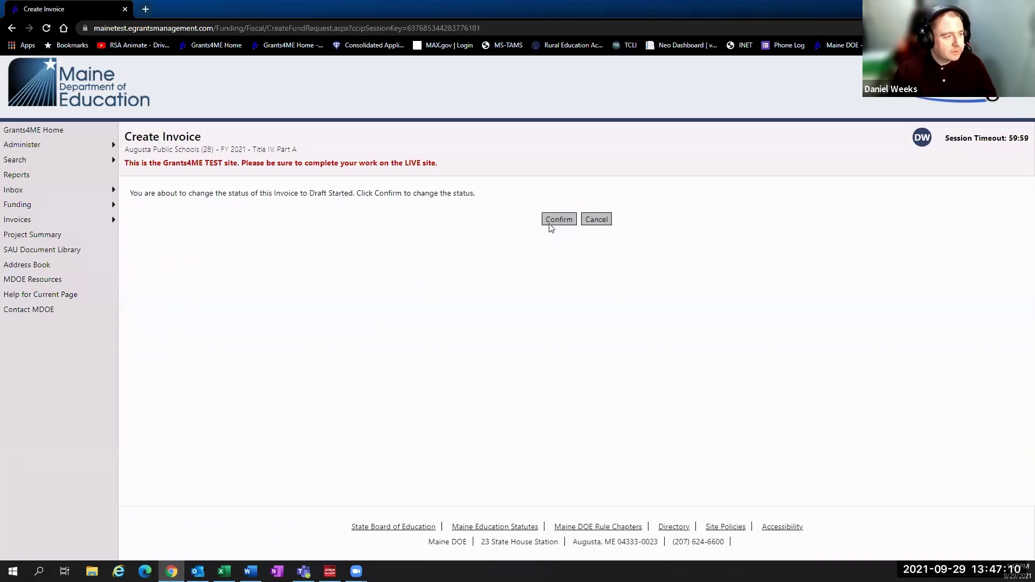
pyautogui.click(550, 223)
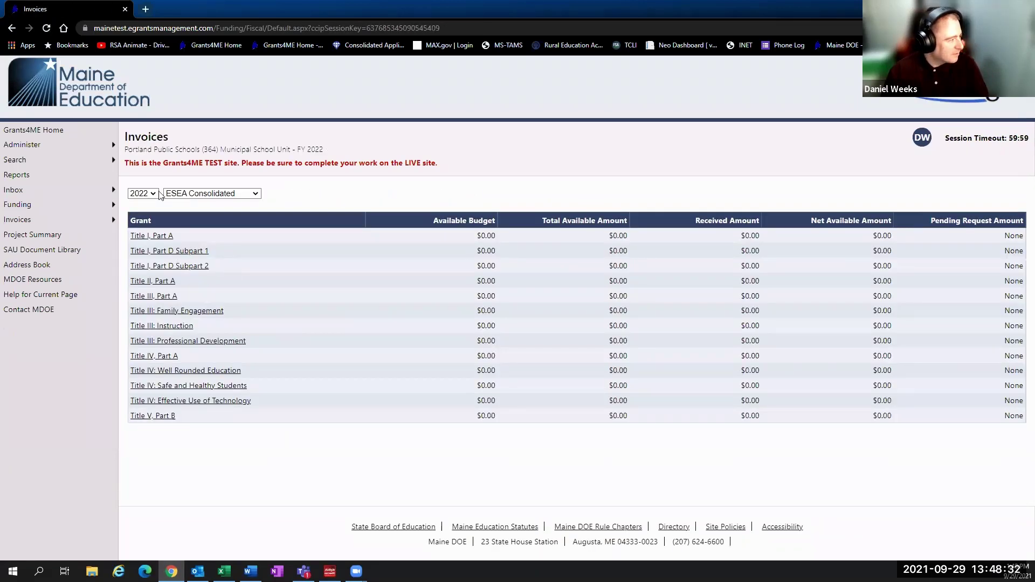
# Set Portland Public Schools' invoices to fiscal year 2021 and create a new Title IV, Part A invoice.
pyautogui.click(153, 193)
pyautogui.click(148, 221)
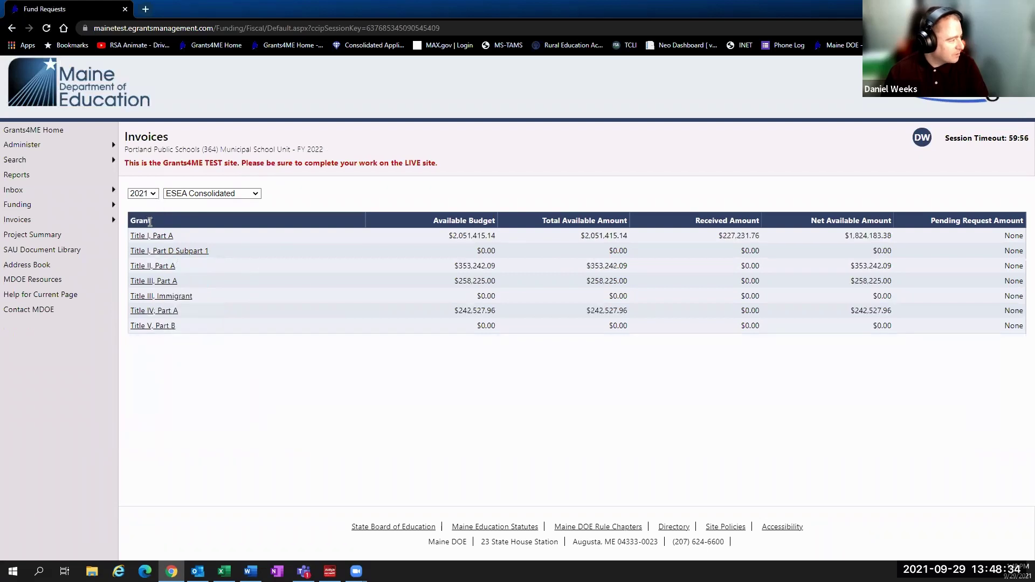
pyautogui.click(159, 313)
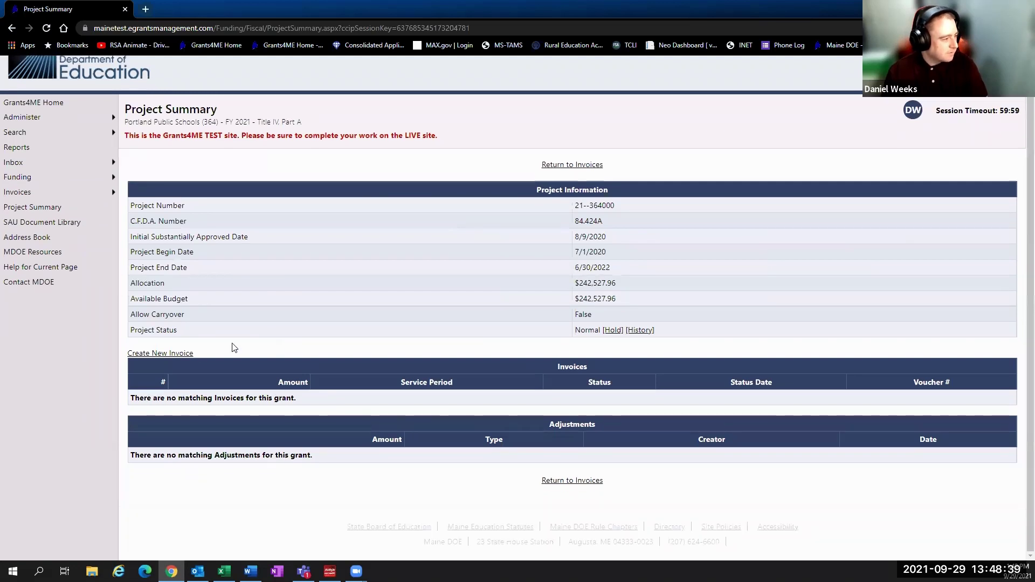
pyautogui.scroll(-1, 232, 348)
pyautogui.click(178, 353)
pyautogui.click(550, 222)
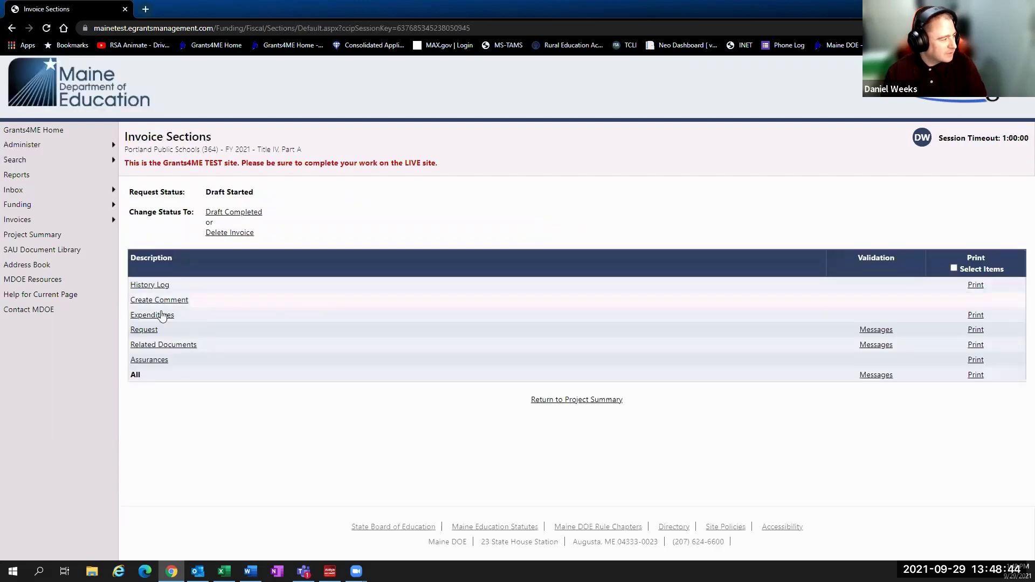
# Open the invoice's Expenditures and examine the budget details of the purchased services, travel, supplies, and salary cells.
pyautogui.click(150, 317)
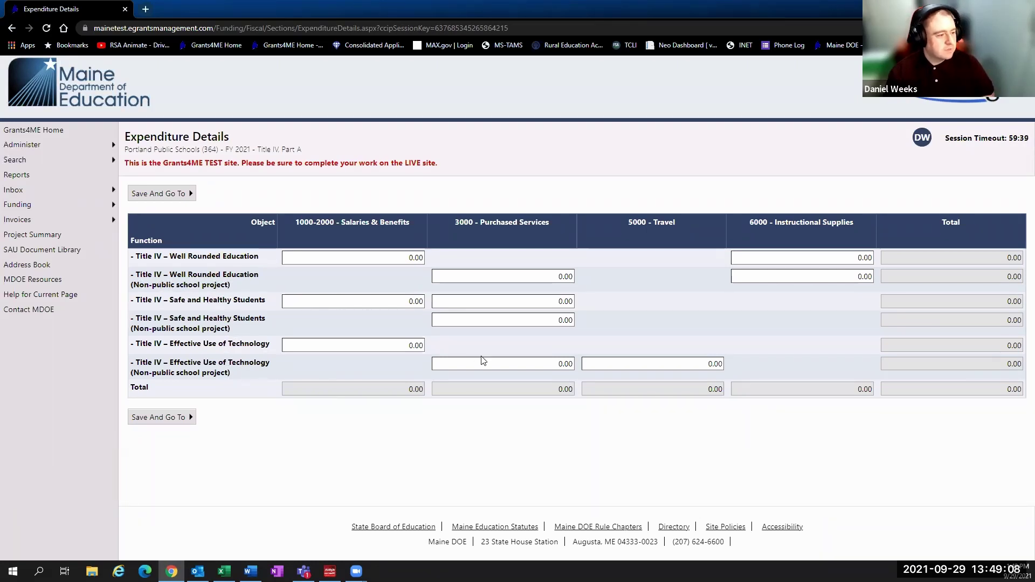
pyautogui.moveTo(553, 277)
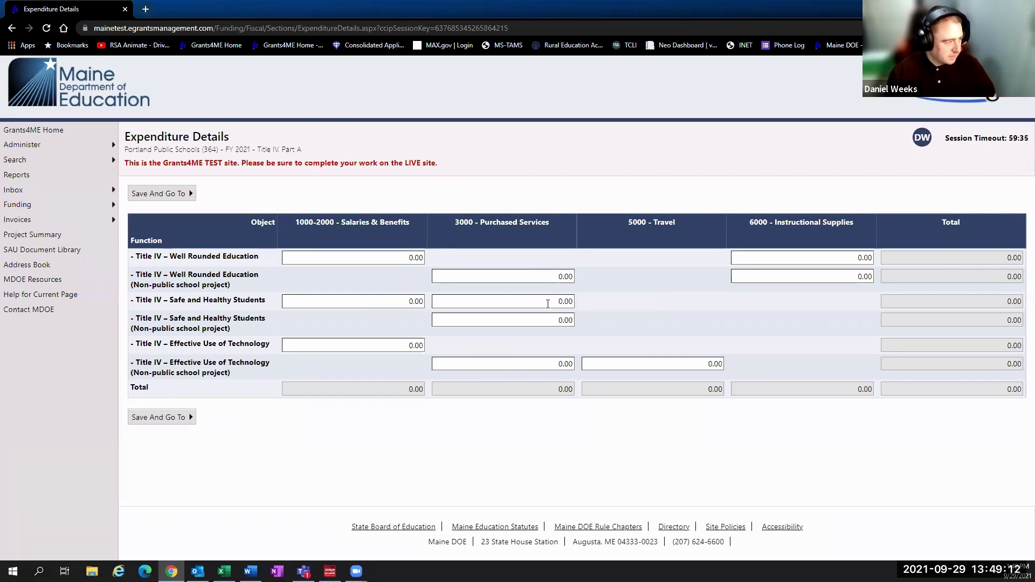
pyautogui.moveTo(547, 304)
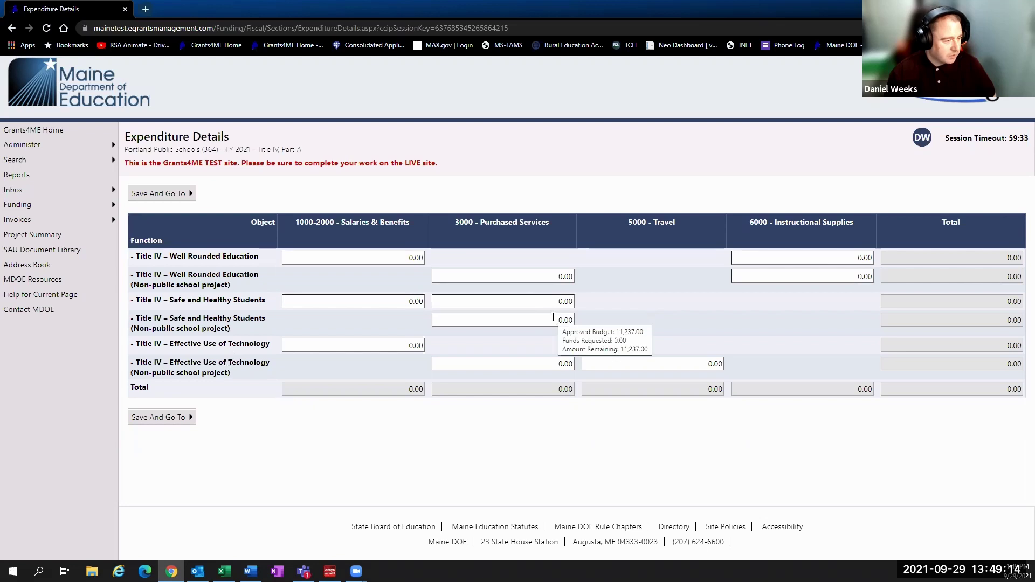
pyautogui.moveTo(546, 367)
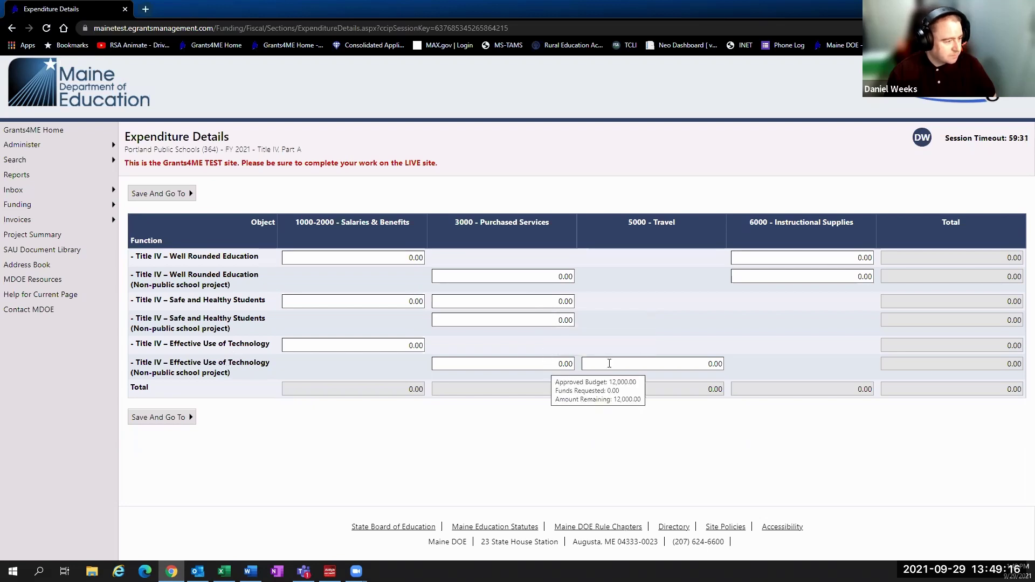
pyautogui.moveTo(658, 361)
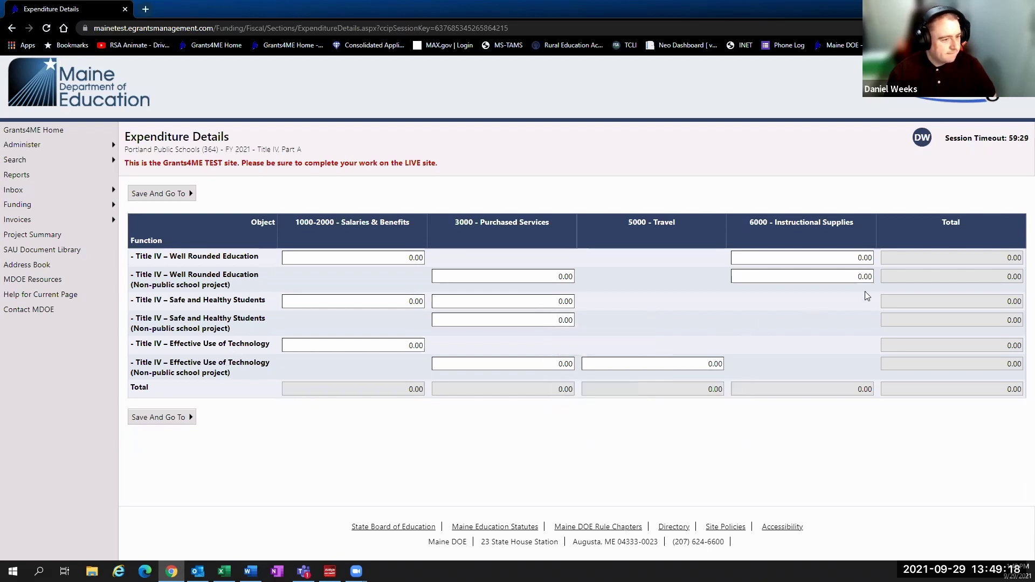
pyautogui.moveTo(859, 271)
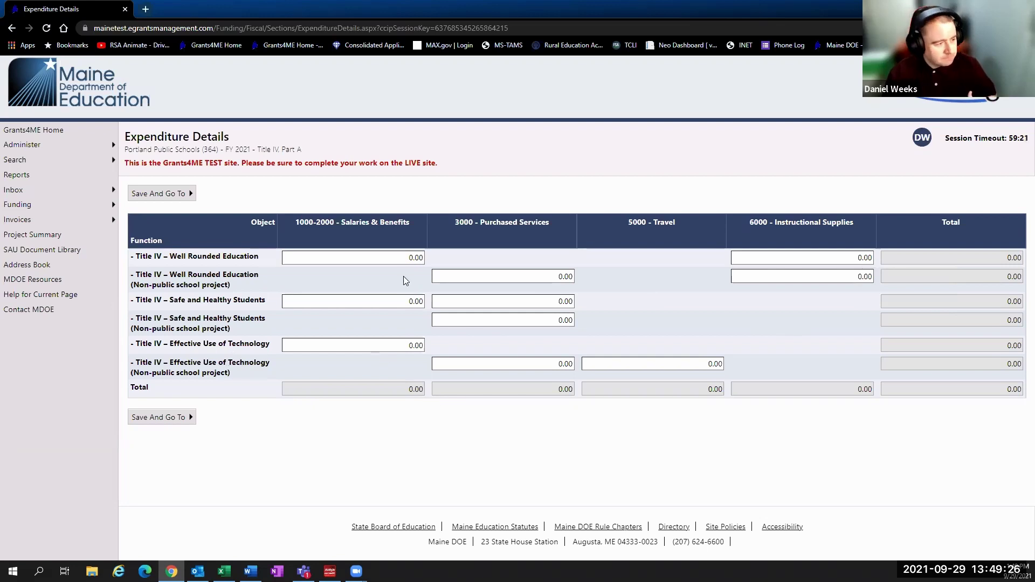
pyautogui.moveTo(373, 252)
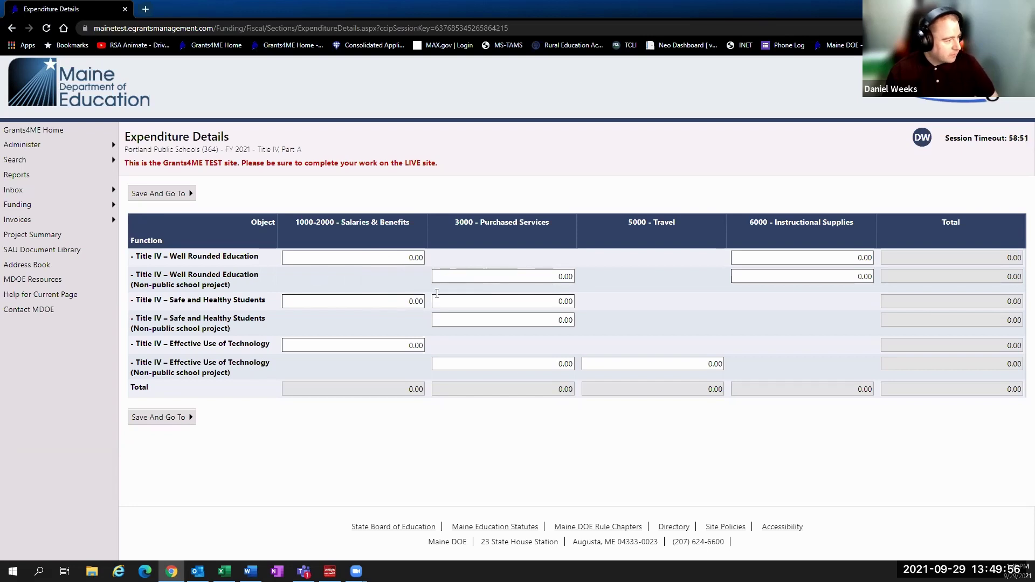
pyautogui.moveTo(346, 308)
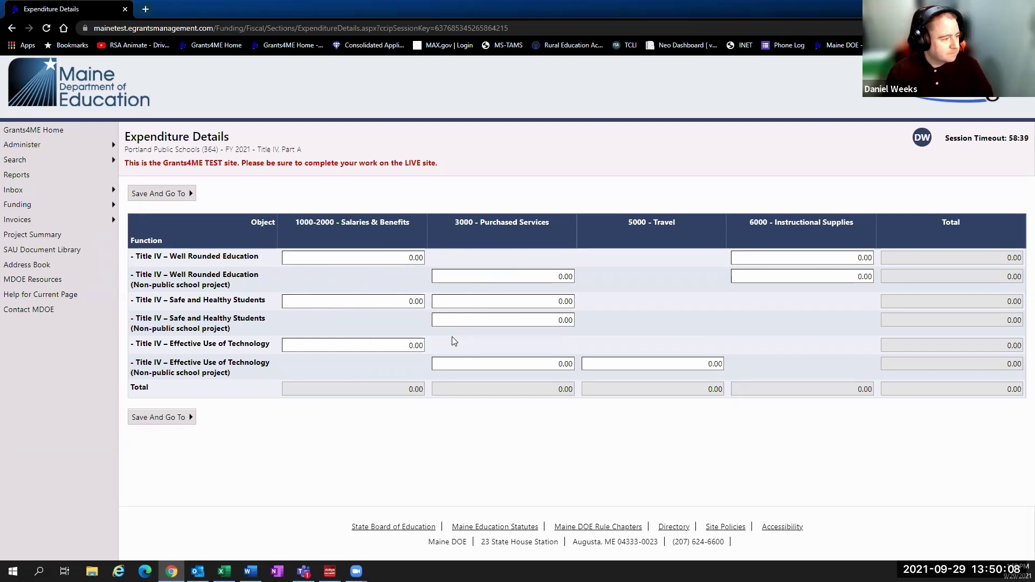
# Save the expenditure details, go to the Request page, and check the Cash Received amount in the fiscal summary.
pyautogui.click(180, 197)
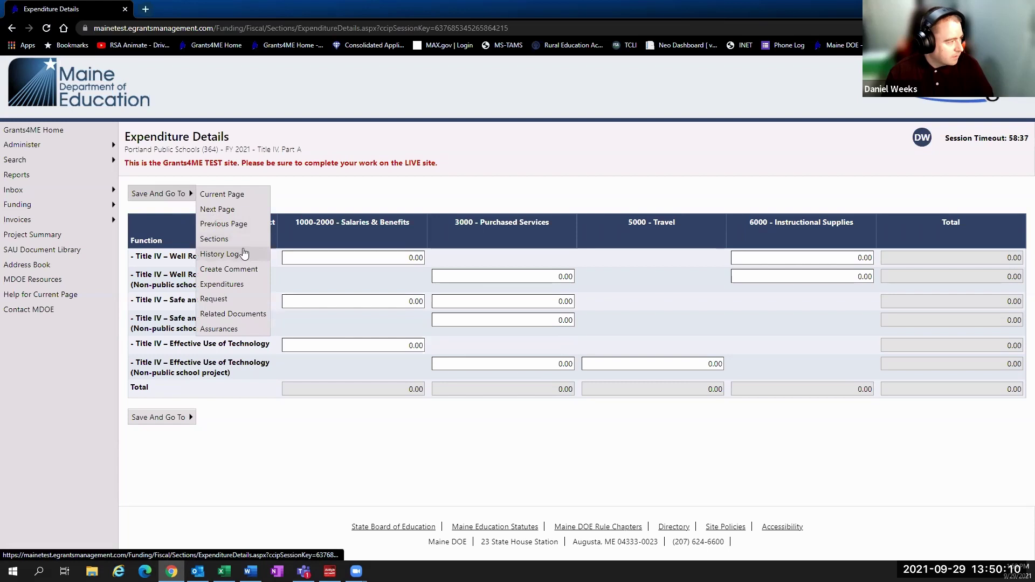
pyautogui.click(238, 300)
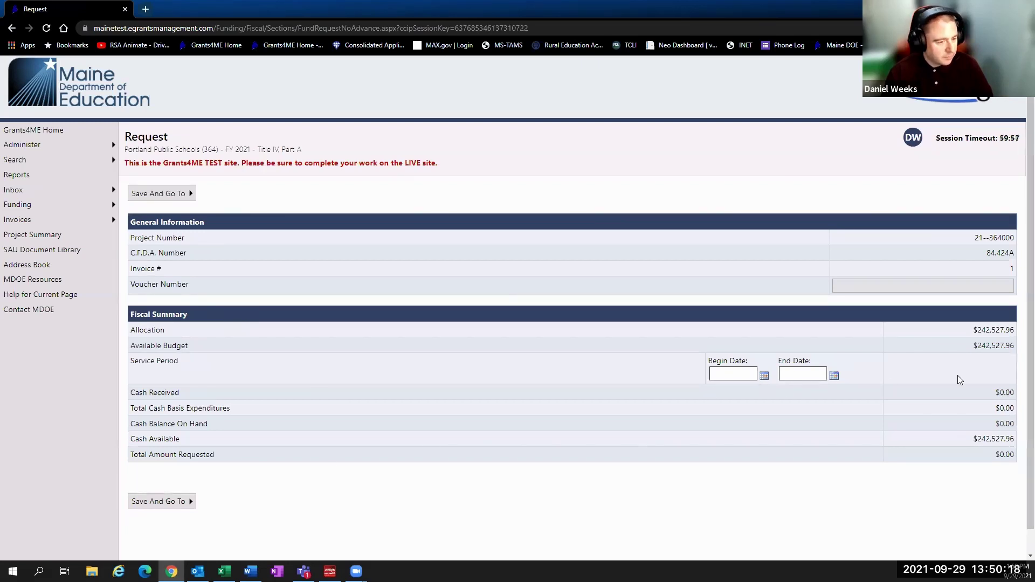
pyautogui.moveTo(979, 391); pyautogui.dragTo(1015, 392)
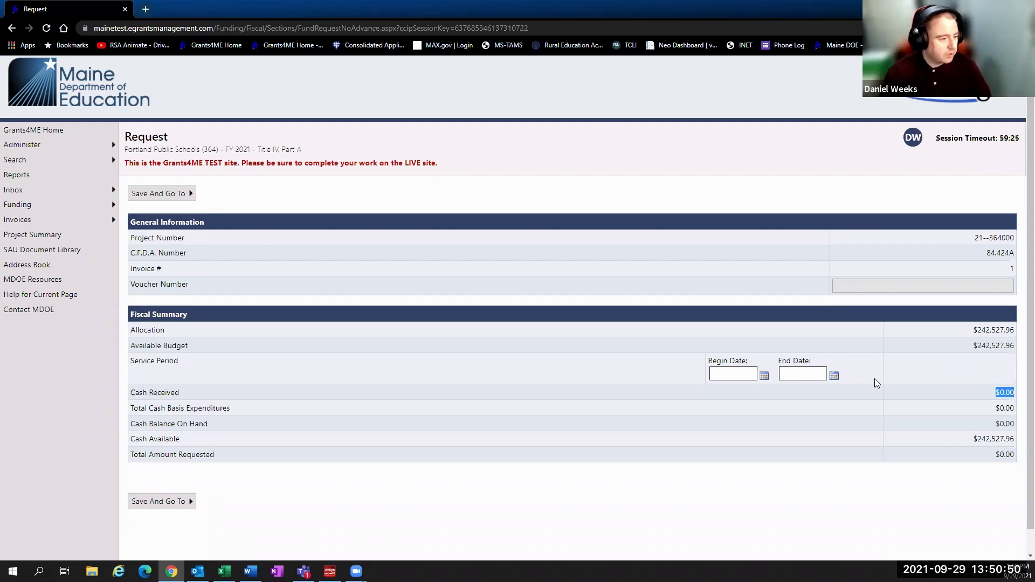
# Enter 50000 in Expenditures for Title IV – Well Rounded Education under Salaries & Benefits, and save to the Request page.
pyautogui.moveTo(203, 196)
pyautogui.click(249, 287)
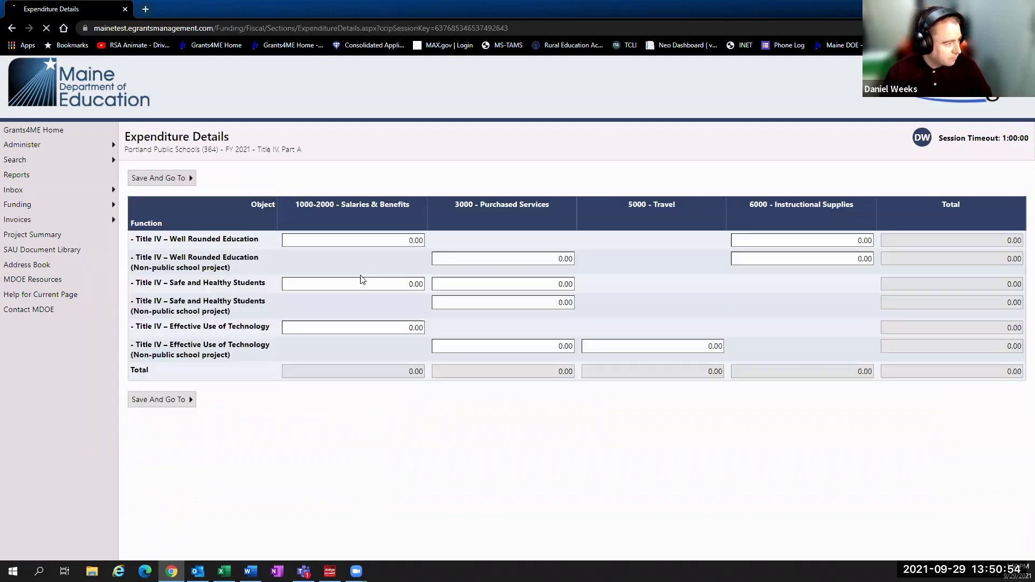
pyautogui.write('50000')
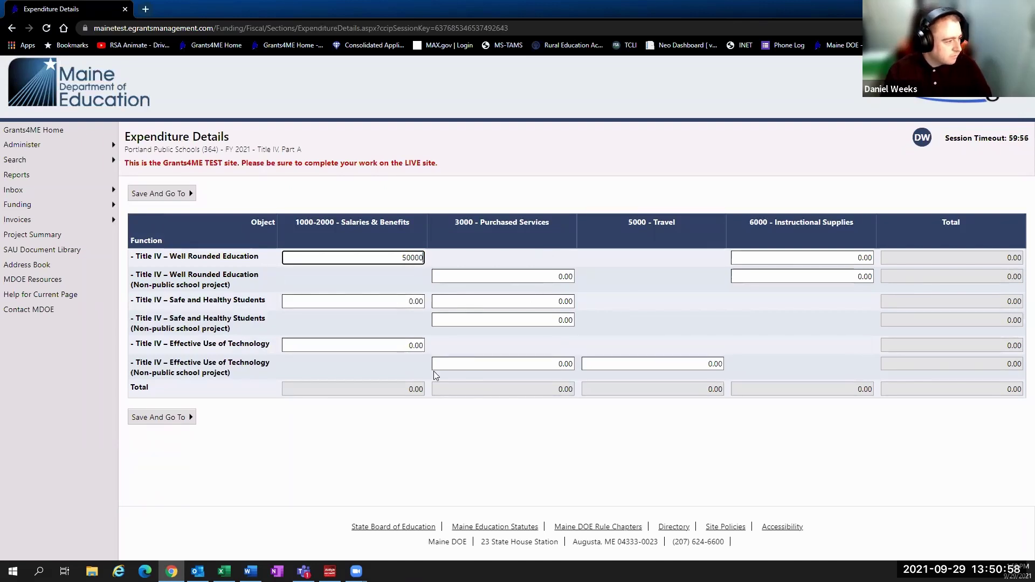
pyautogui.click(355, 407)
pyautogui.click(159, 419)
pyautogui.click(262, 521)
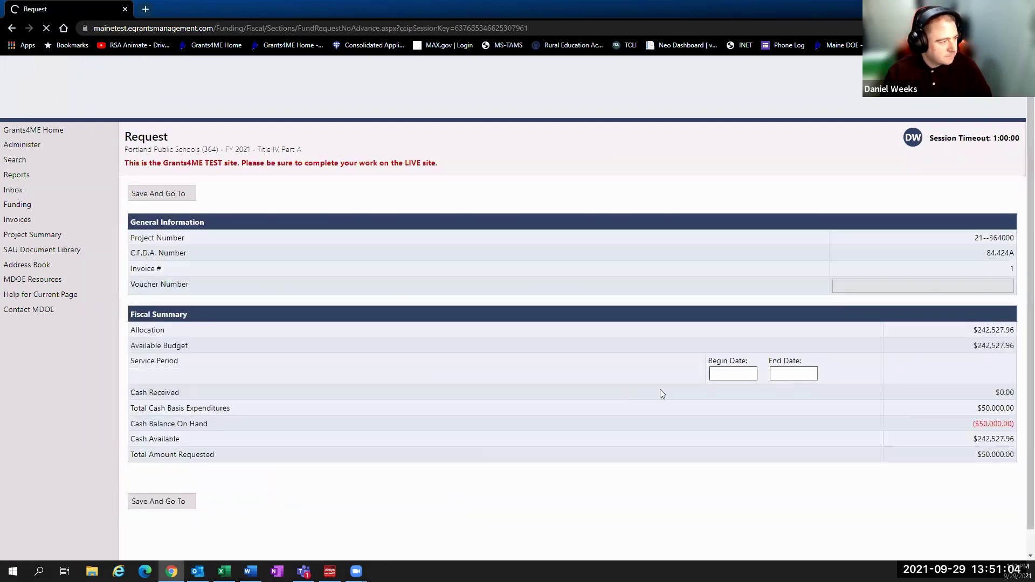
# Review Cash Received, Cash Balance On Hand, Cash Available, and Total Amount Requested in the fiscal summary.
pyautogui.click(1004, 393)
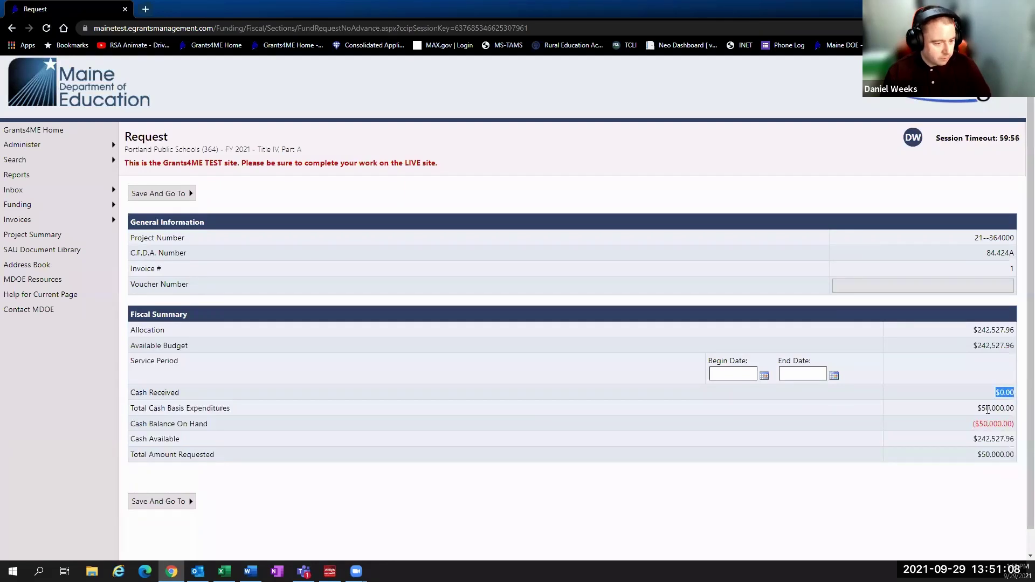
pyautogui.moveTo(969, 424); pyautogui.dragTo(1013, 424)
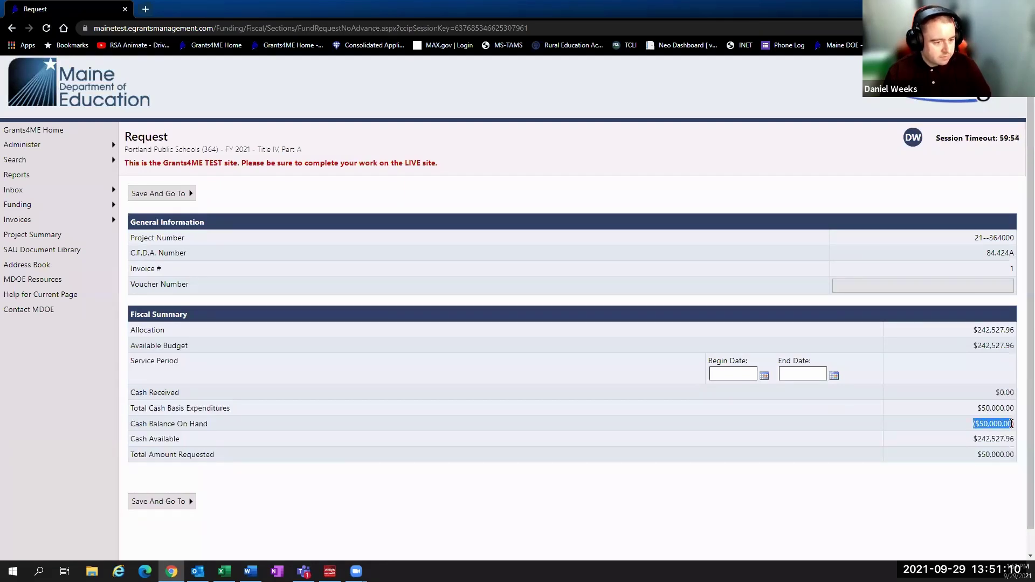
pyautogui.click(969, 442)
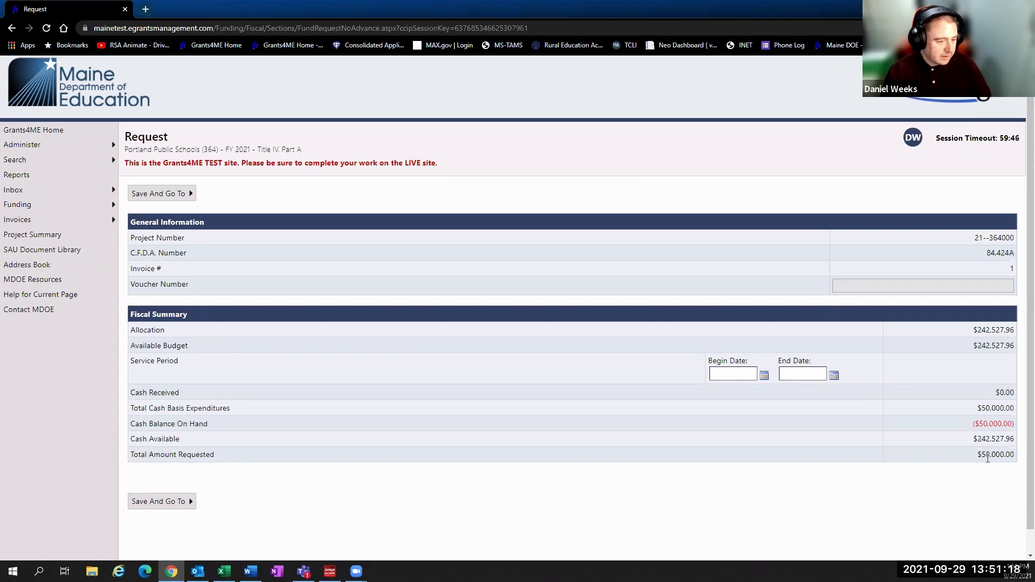
pyautogui.moveTo(980, 454); pyautogui.dragTo(1015, 455)
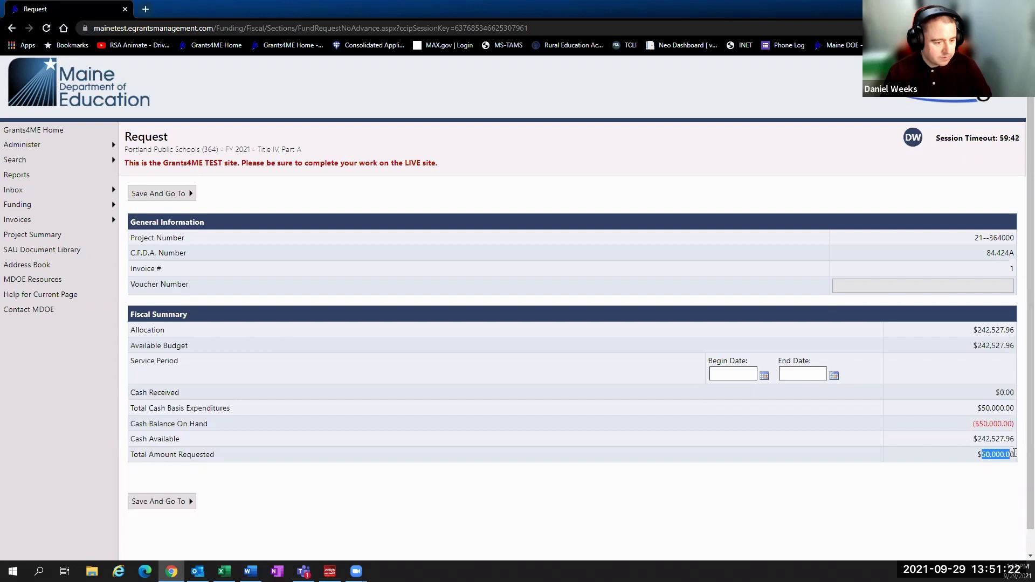
pyautogui.click(917, 457)
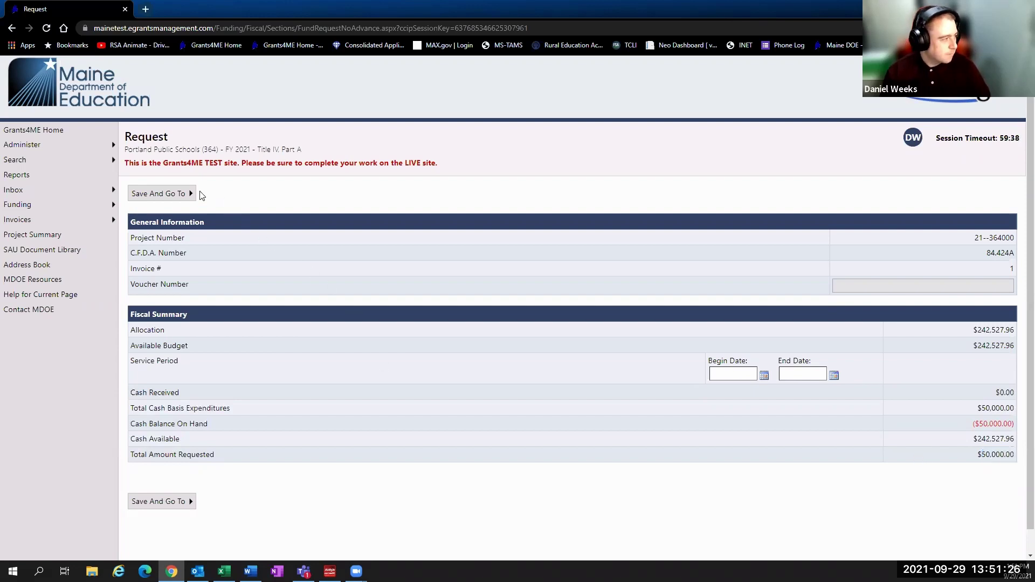
# Save the request back to the invoice sections and open the Invoices list.
pyautogui.moveTo(161, 199)
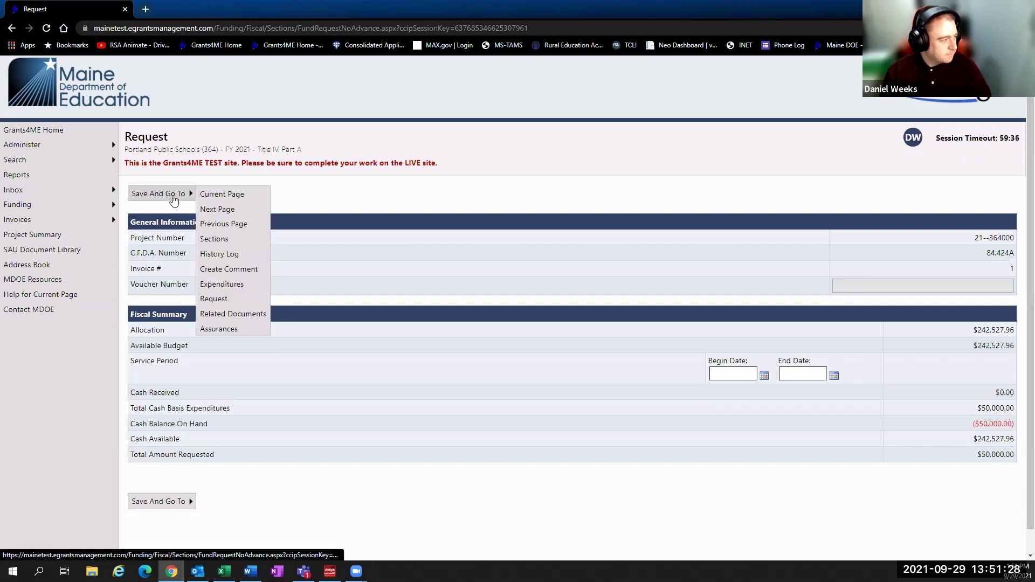
pyautogui.click(226, 239)
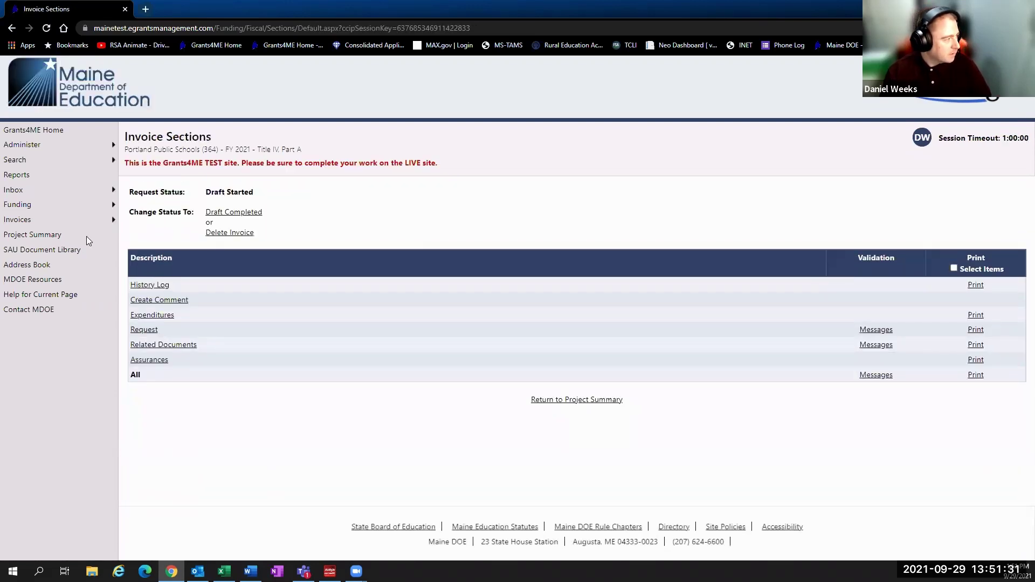
pyautogui.click(33, 219)
pyautogui.click(152, 216)
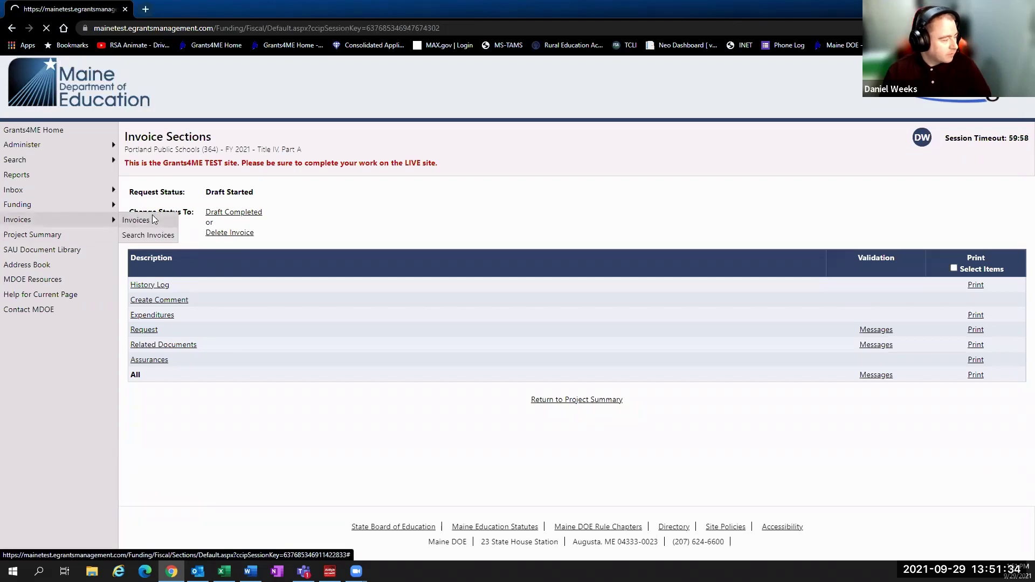